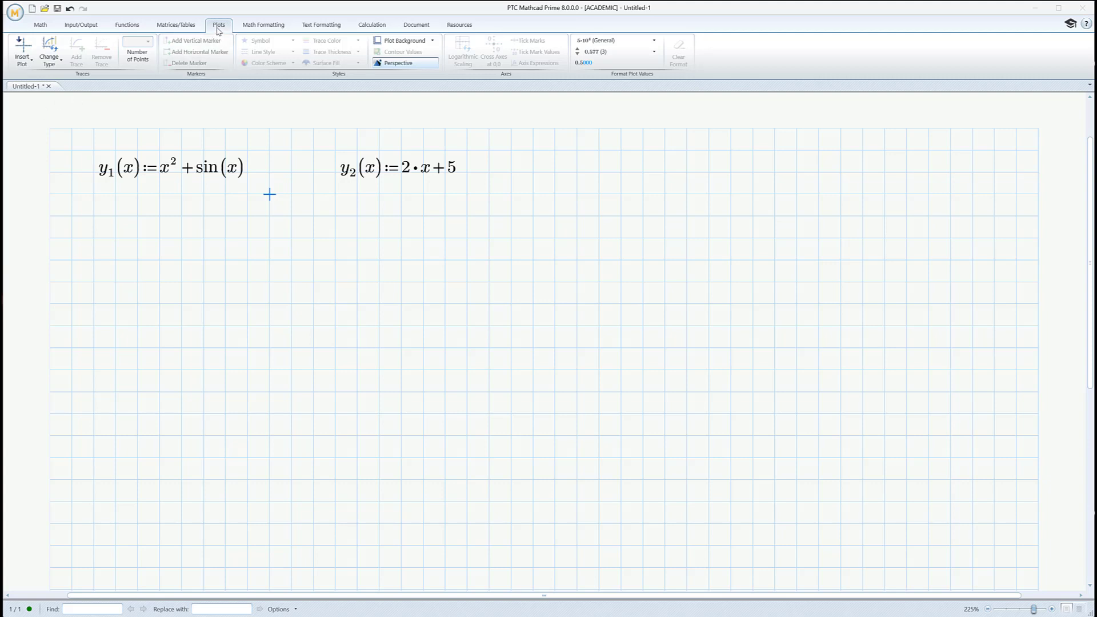
Insert an XY plot with x on the horizontal axis and y1(x) on the vertical axis.
{"action": "left_click", "coordinate": [23, 52]}
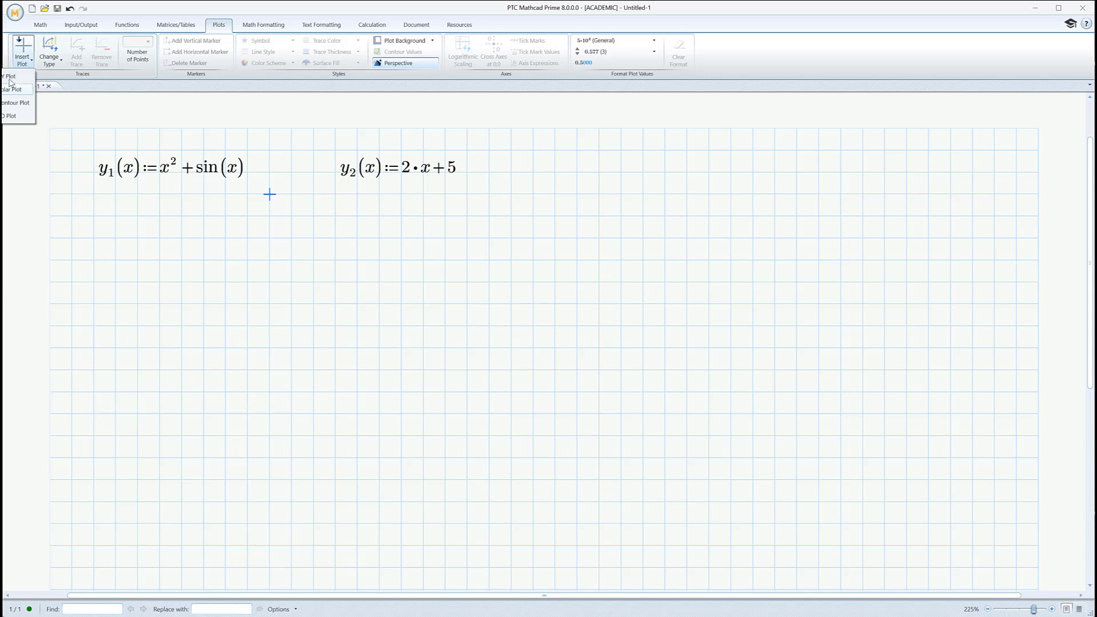
{"action": "left_click", "coordinate": [10, 78]}
{"action": "scroll", "coordinate": [774, 198], "scroll_direction": "up", "scroll_amount": 3}
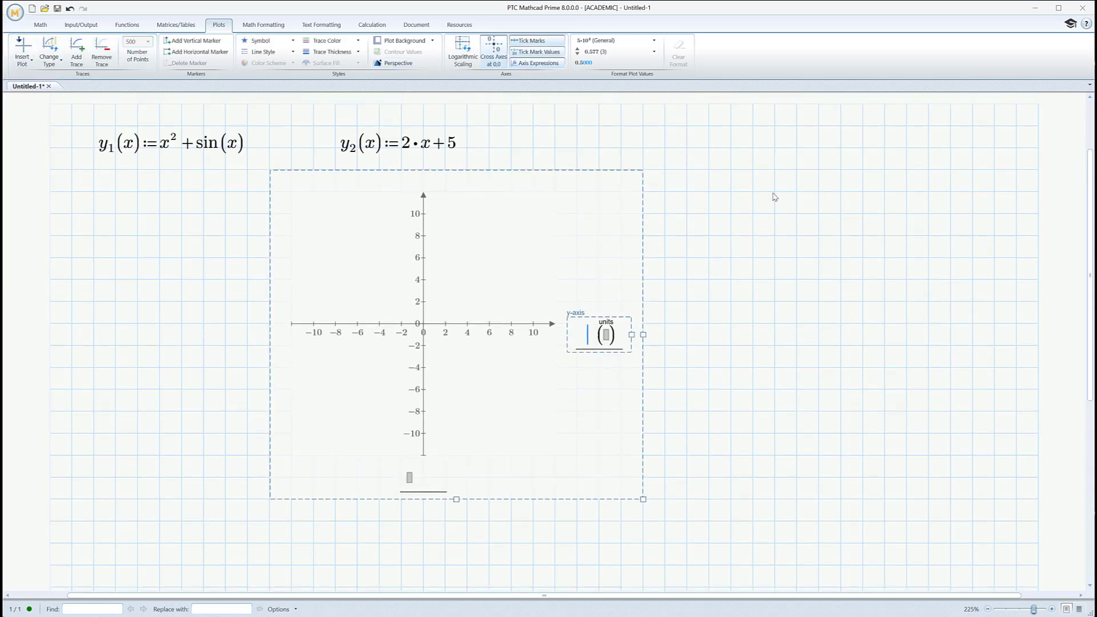
{"action": "scroll", "coordinate": [604, 241], "scroll_direction": "down", "scroll_amount": 1}
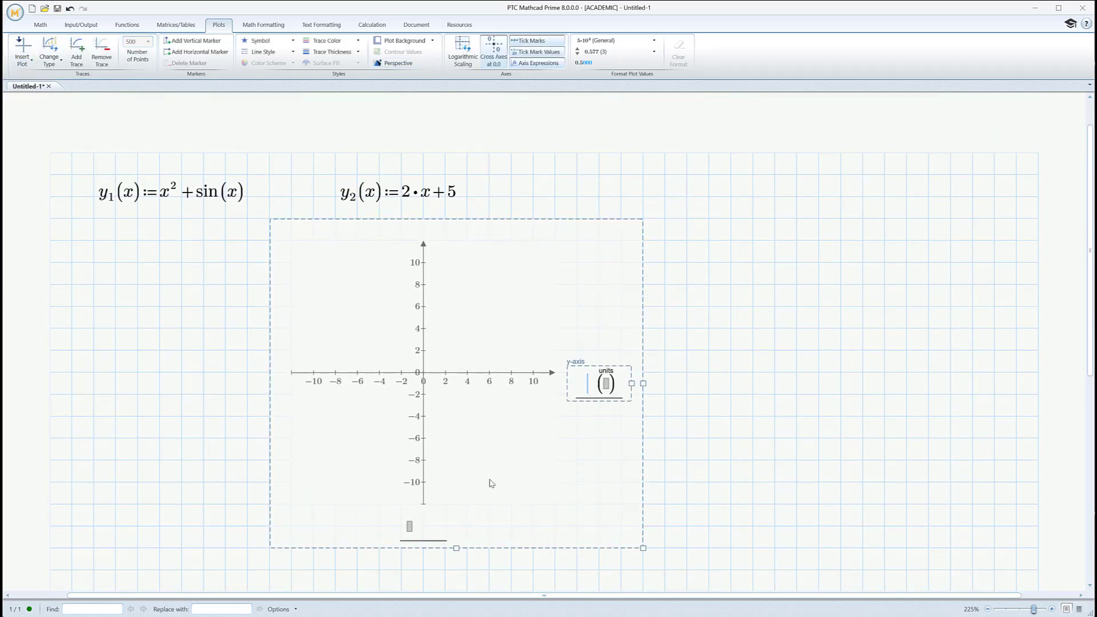
{"action": "left_click", "coordinate": [410, 527]}
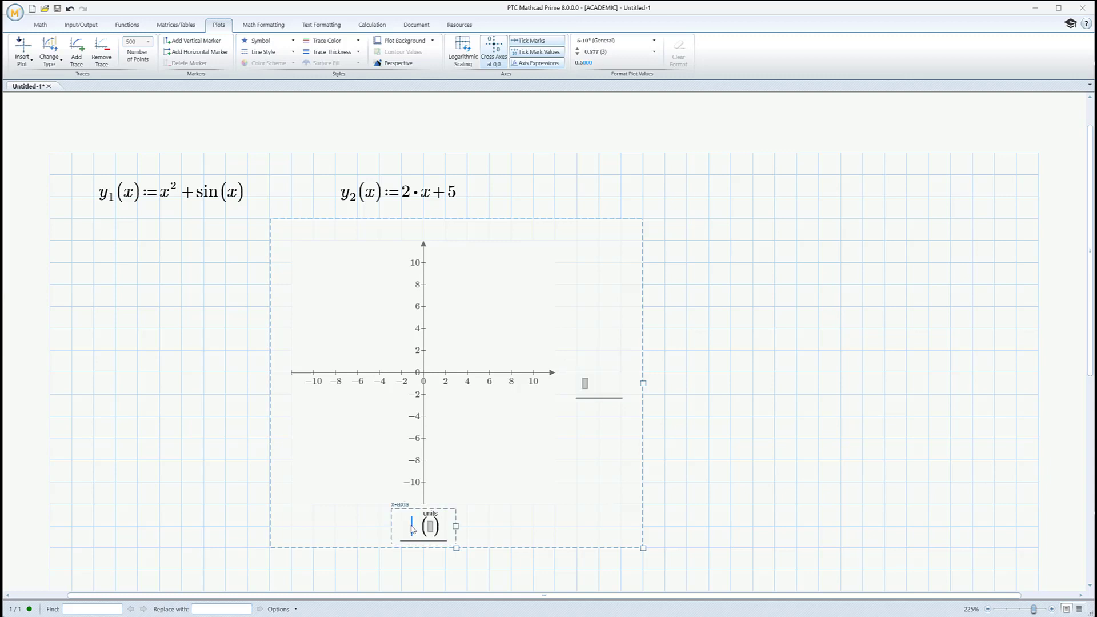
{"action": "type", "text": "x"}
{"action": "left_click", "coordinate": [586, 383]}
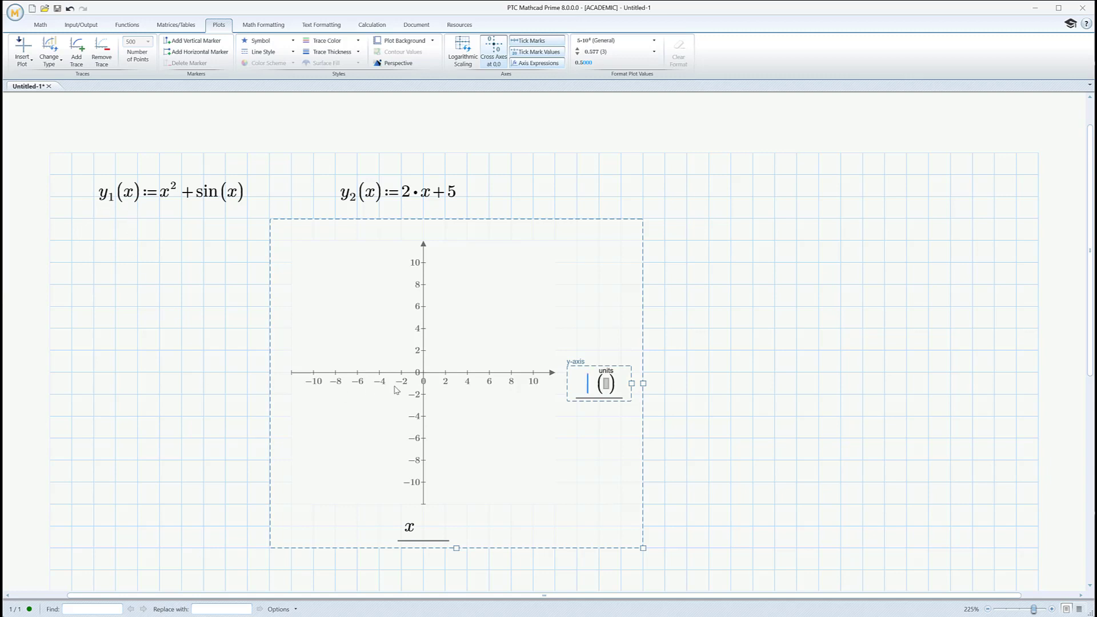
{"action": "type", "text": "y"}
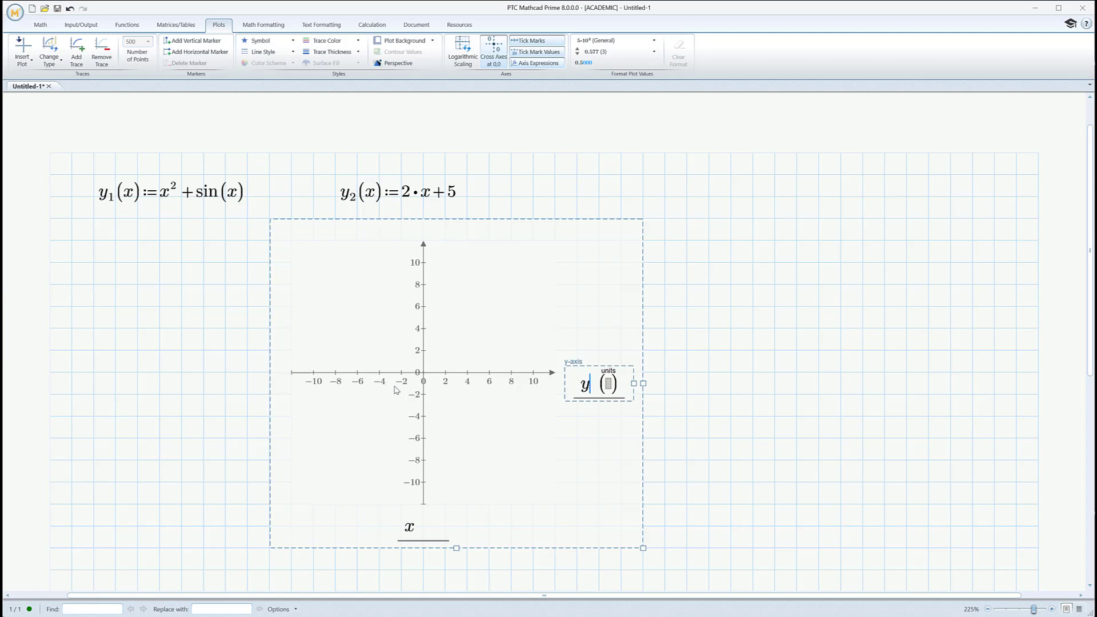
{"action": "type", "text": ".1"}
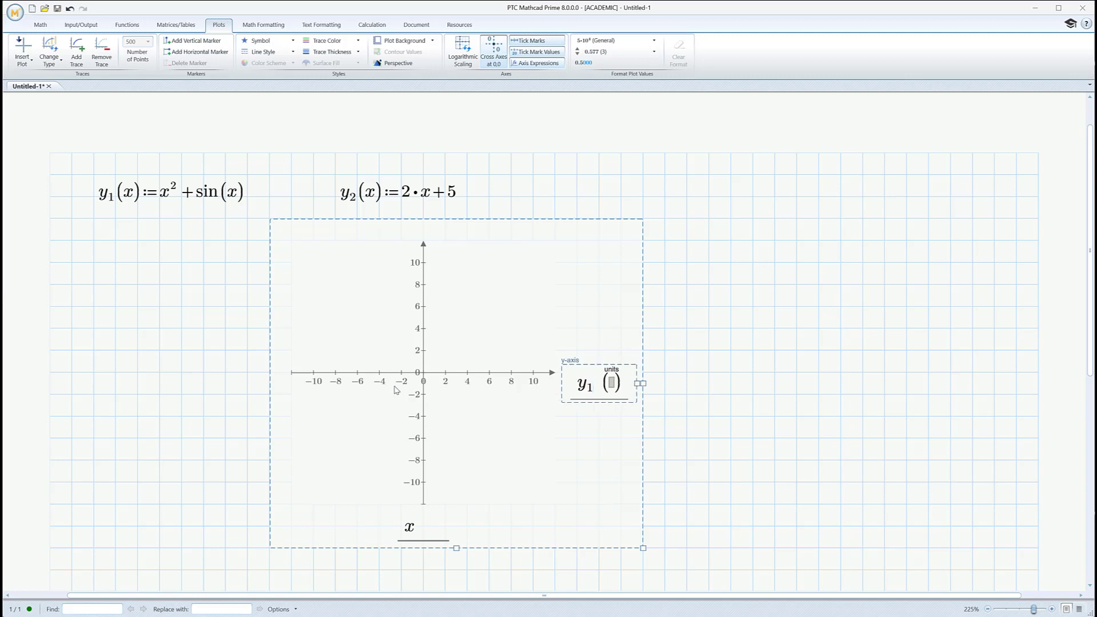
{"action": "type", "text": "(x)"}
{"action": "left_click", "coordinate": [754, 371]}
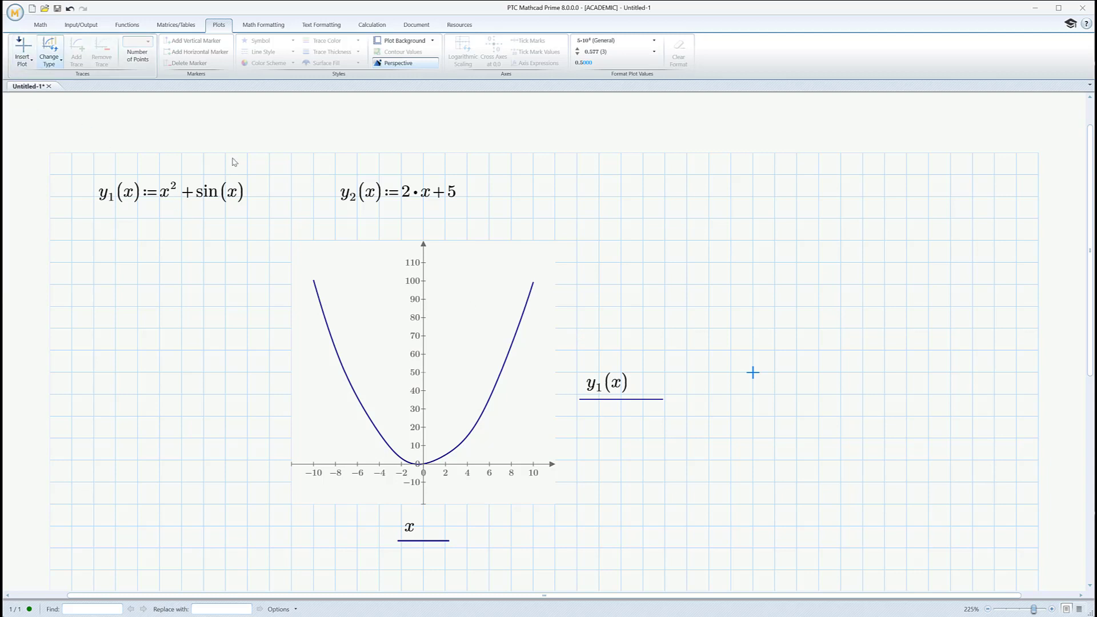
Add a second trace y2(x) to the XY plot.
{"action": "left_click", "coordinate": [483, 265]}
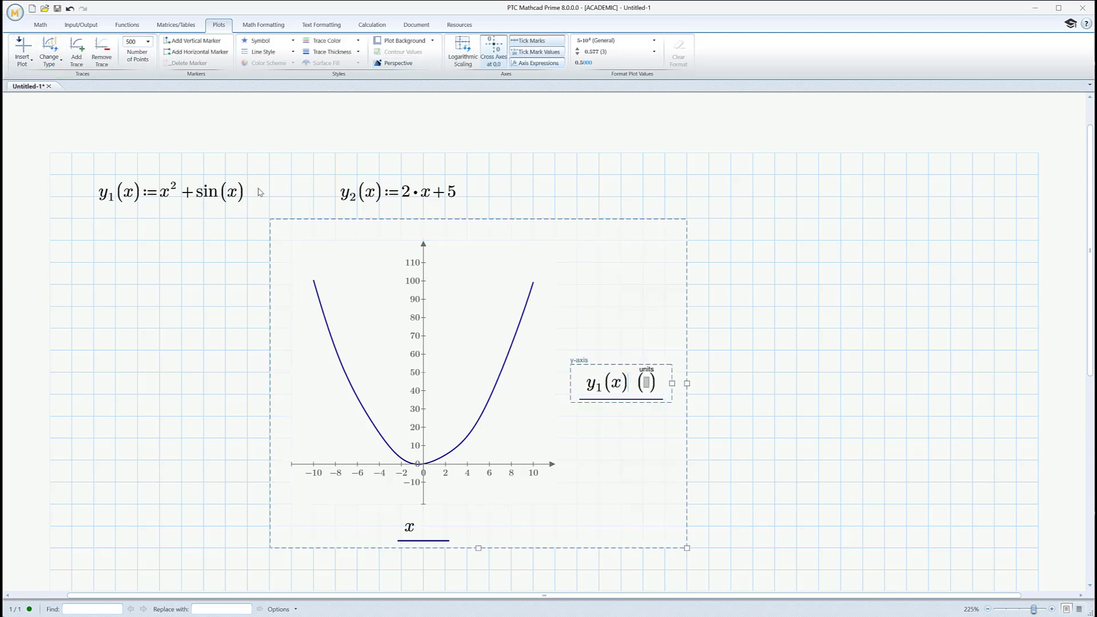
{"action": "left_click", "coordinate": [78, 60]}
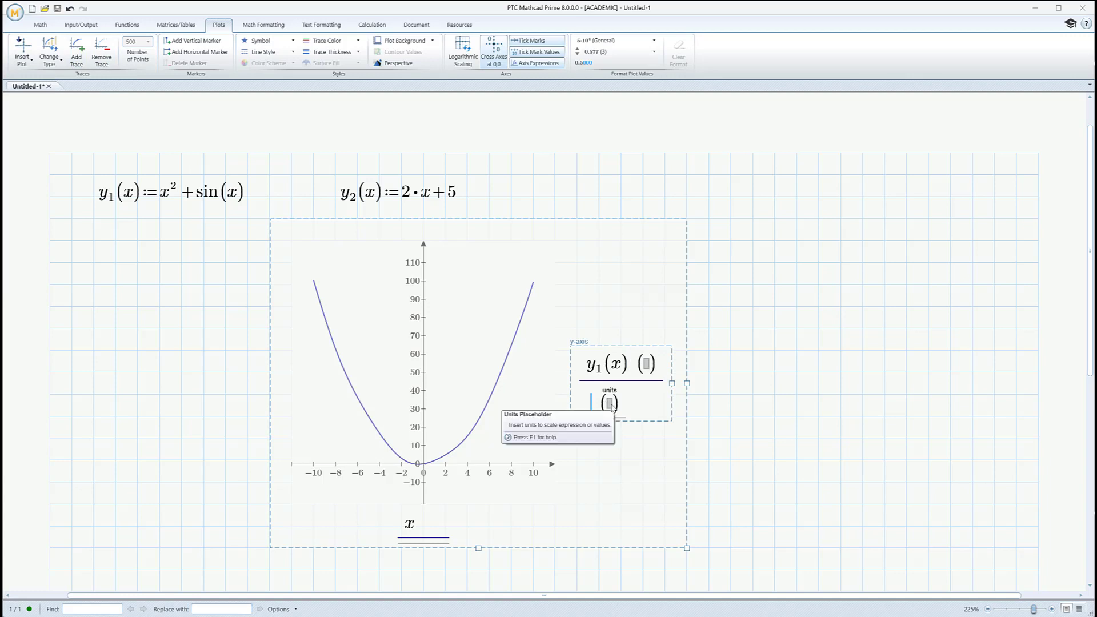
{"action": "type", "text": "y2"}
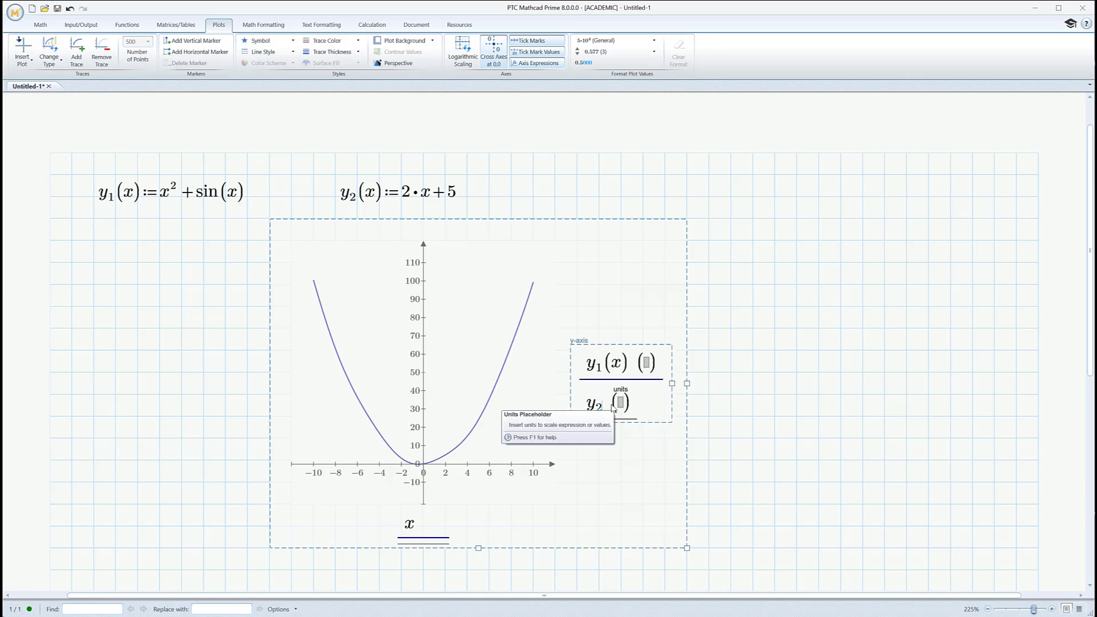
{"action": "type", "text": "(x"}
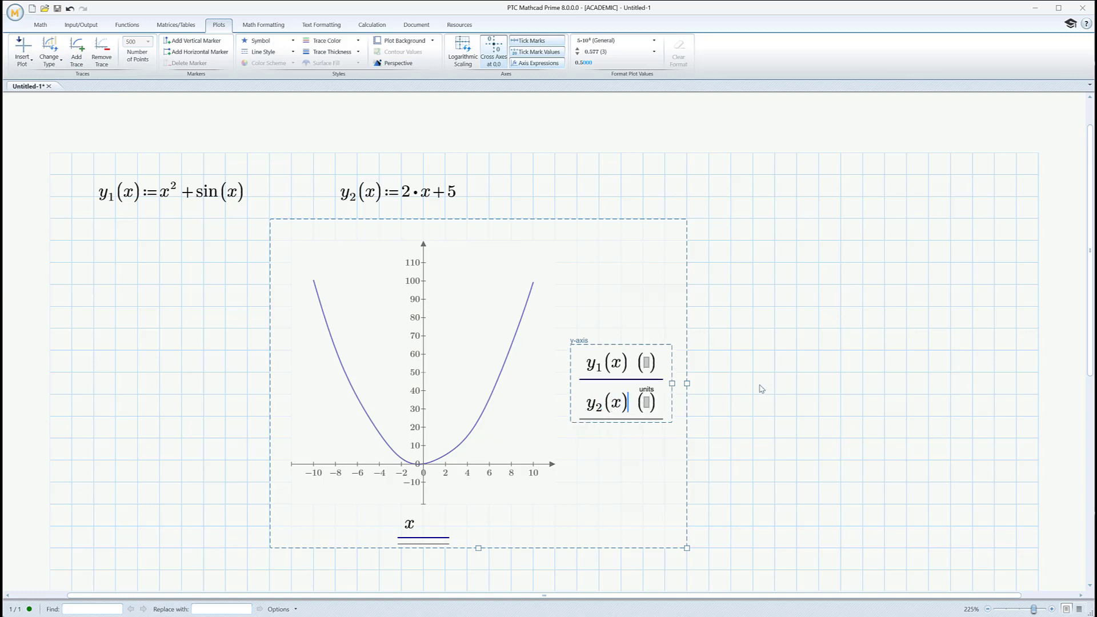
{"action": "left_click", "coordinate": [760, 388]}
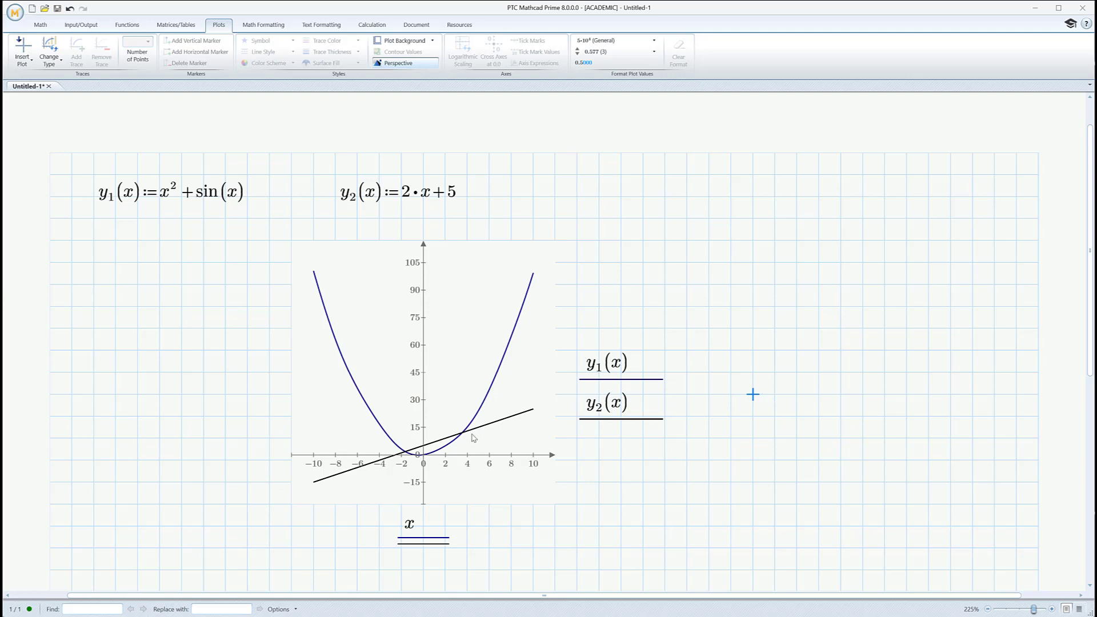
Change the XY plot's x-axis limits from −10 and 10 to −5 and 5.
{"action": "left_click", "coordinate": [322, 466]}
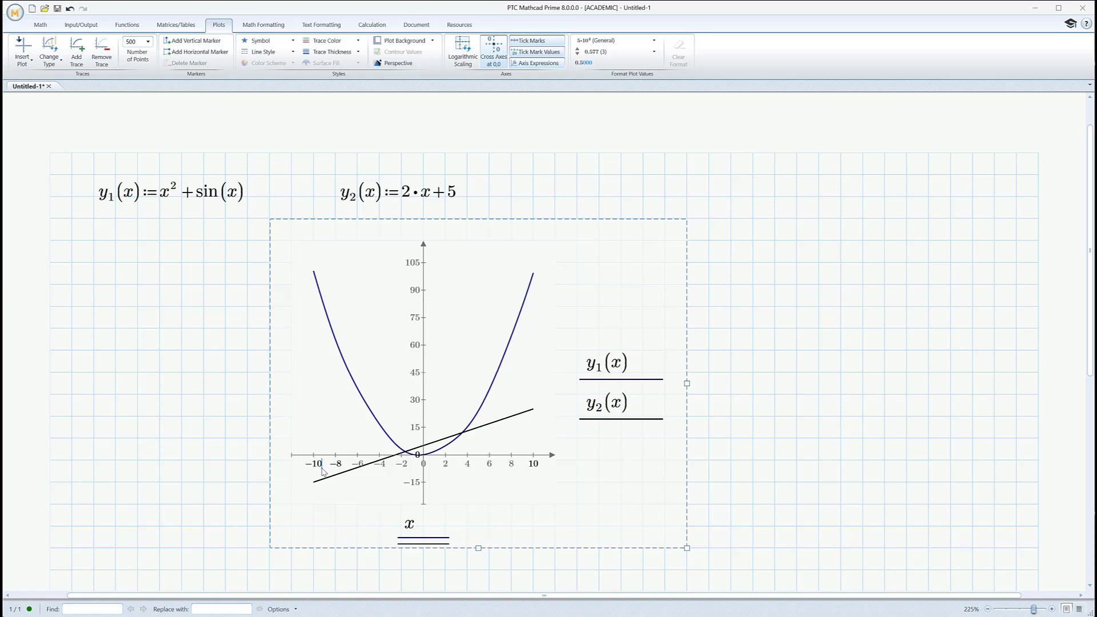
{"action": "left_click", "coordinate": [322, 470]}
{"action": "key", "text": "BackSpace"}
{"action": "left_click", "coordinate": [538, 468]}
{"action": "key", "text": "BackSpace"}
{"action": "key", "text": "BackSpace"}
{"action": "type", "text": "5"}
{"action": "left_click", "coordinate": [797, 417]}
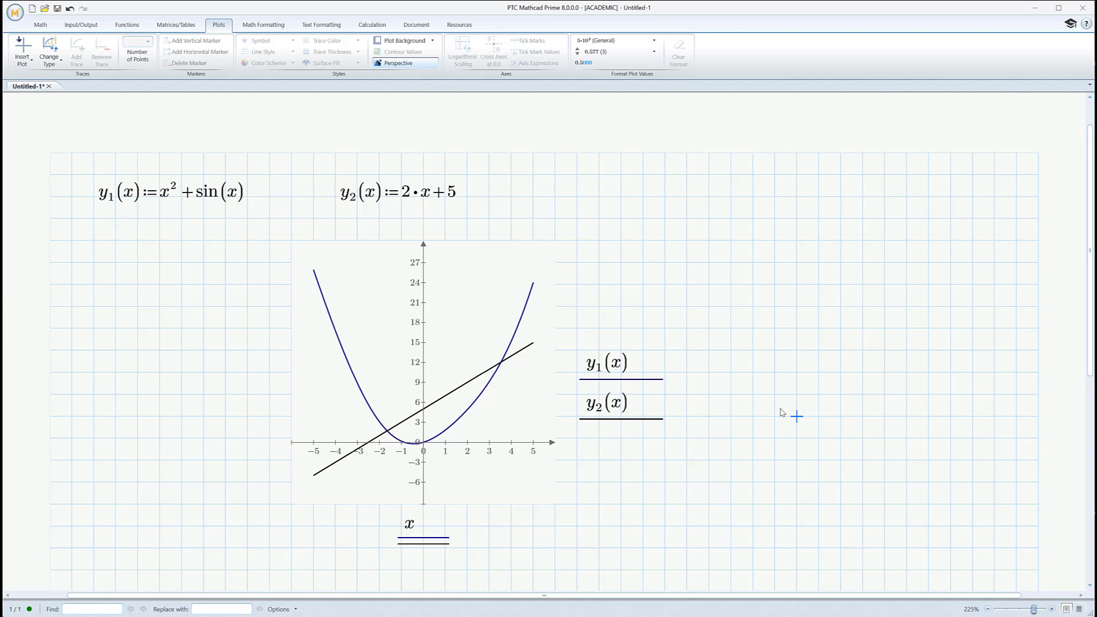
Drag the XY plot left so it sits directly under the y1(x) definition.
{"action": "left_click", "coordinate": [42, 26]}
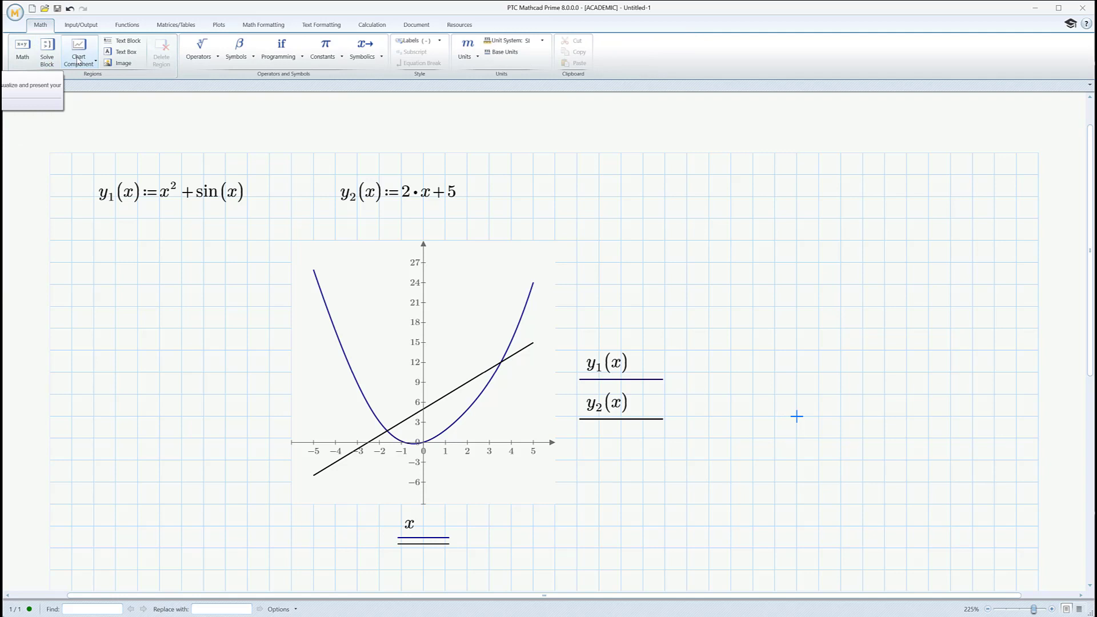
{"action": "left_click", "coordinate": [745, 228]}
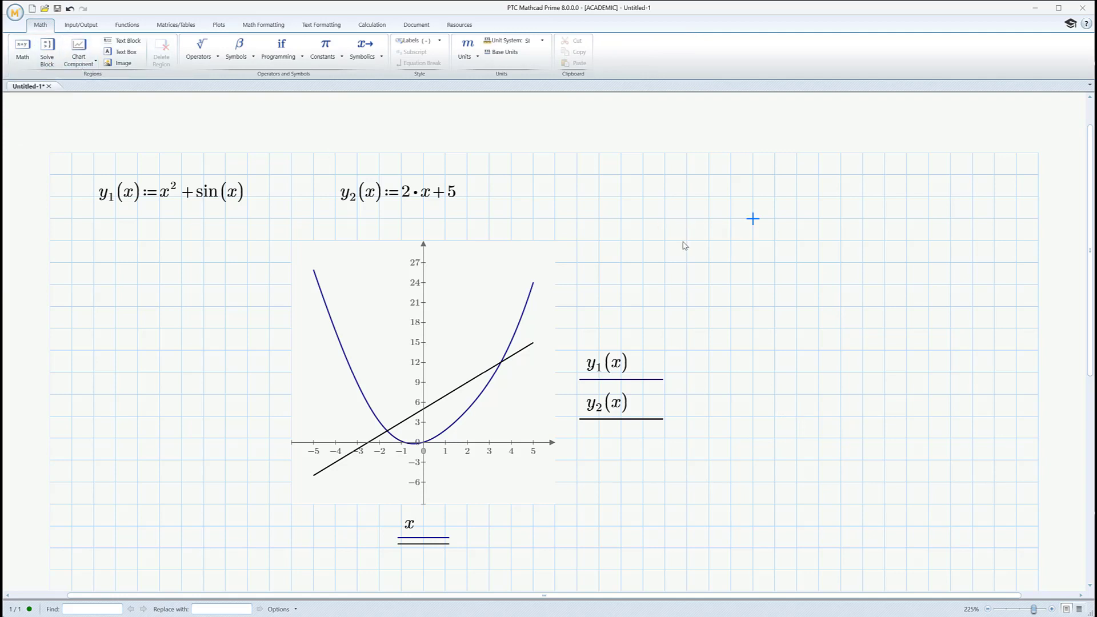
{"action": "left_click", "coordinate": [663, 281]}
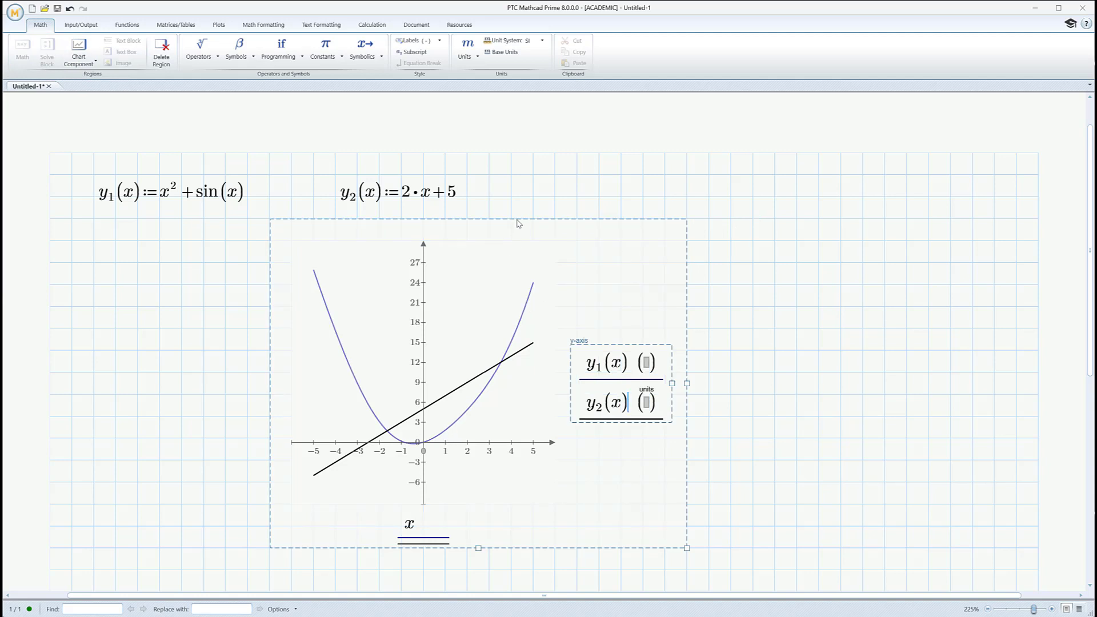
{"action": "left_click_drag", "start_coordinate": [517, 224], "coordinate": [363, 223]}
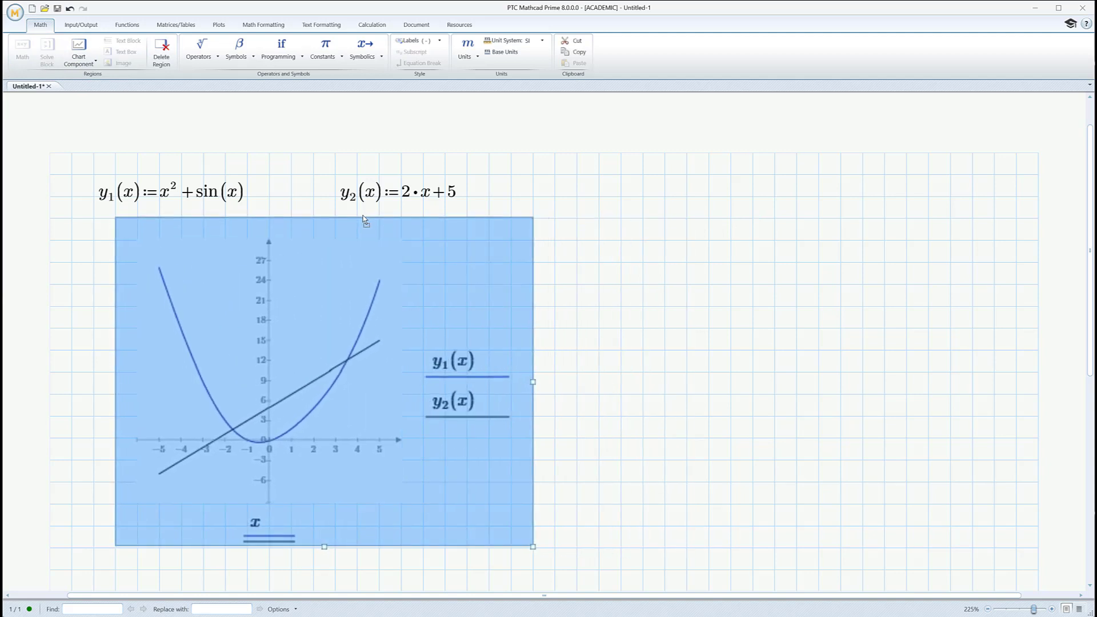
{"action": "left_click", "coordinate": [663, 314]}
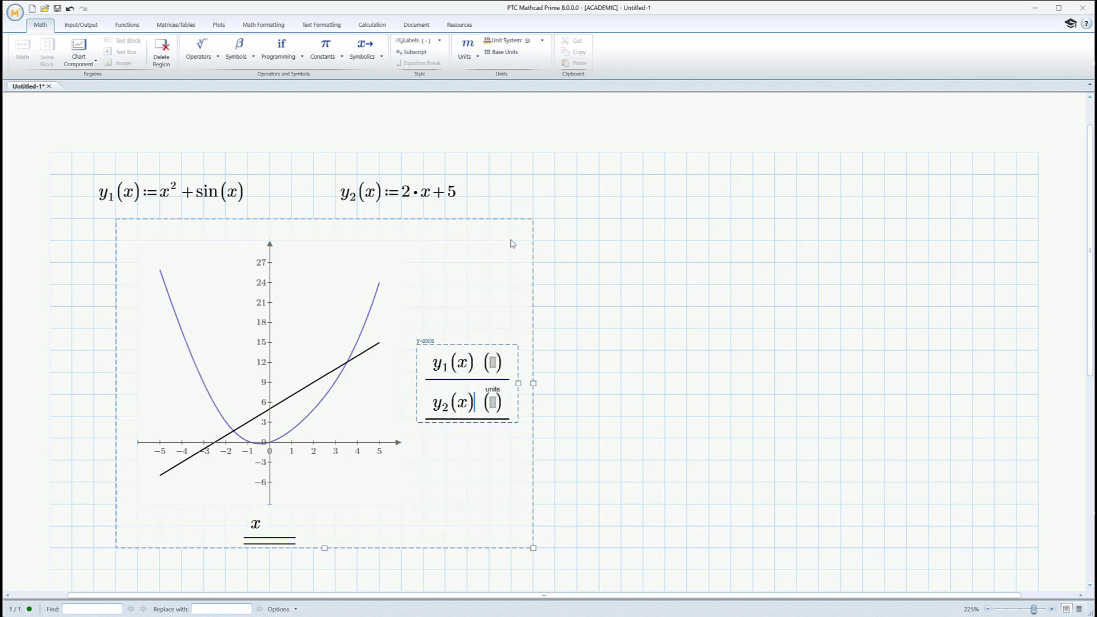
Start a new definition f(x) := and paste y1's expression x² + sin(x) into it.
{"action": "left_click", "coordinate": [569, 243]}
{"action": "type", "text": "f(x)L"}
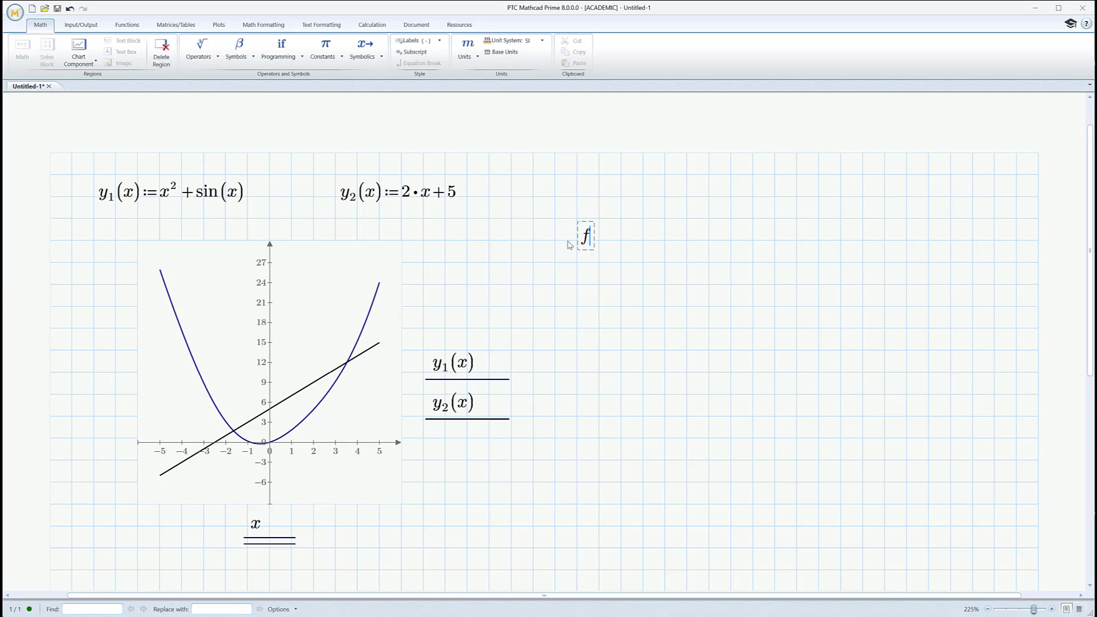
{"action": "key", "text": "BackSpace"}
{"action": "key", "text": "BackSpace"}
{"action": "type", "text": ":="}
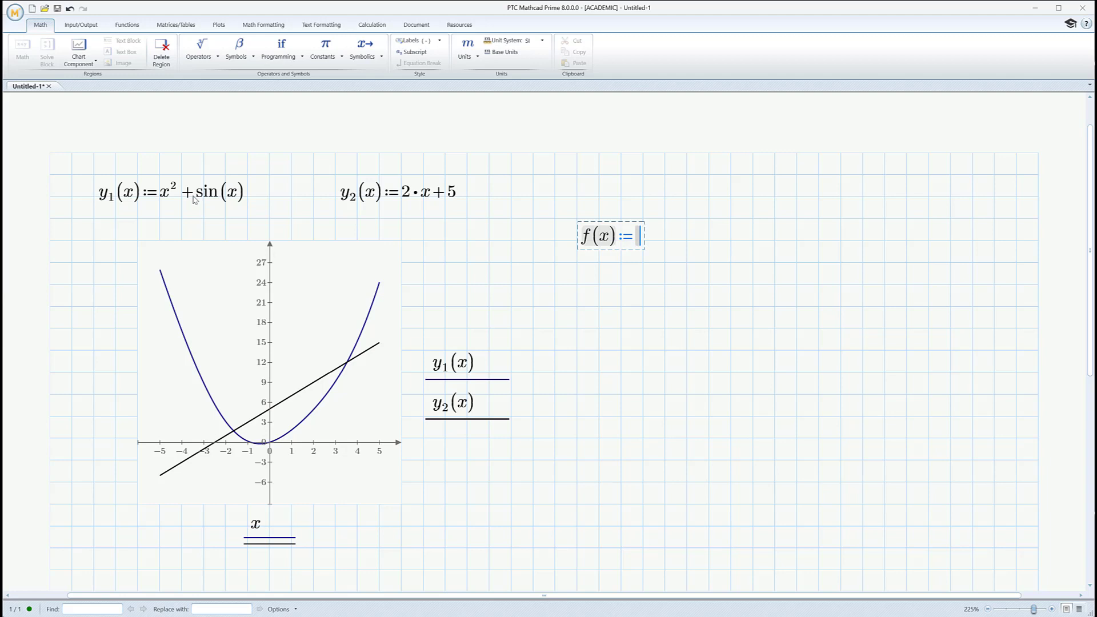
{"action": "left_click", "coordinate": [197, 196]}
{"action": "left_click", "coordinate": [240, 198]}
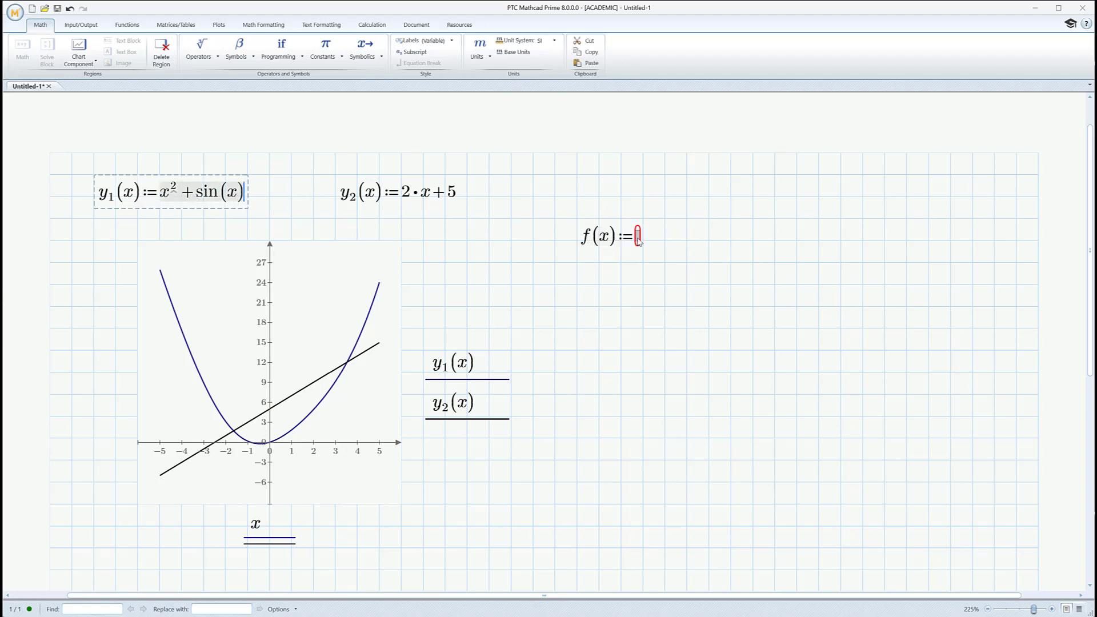
{"action": "left_click", "coordinate": [639, 240]}
{"action": "type", "text": "x^2+sin(x)"}
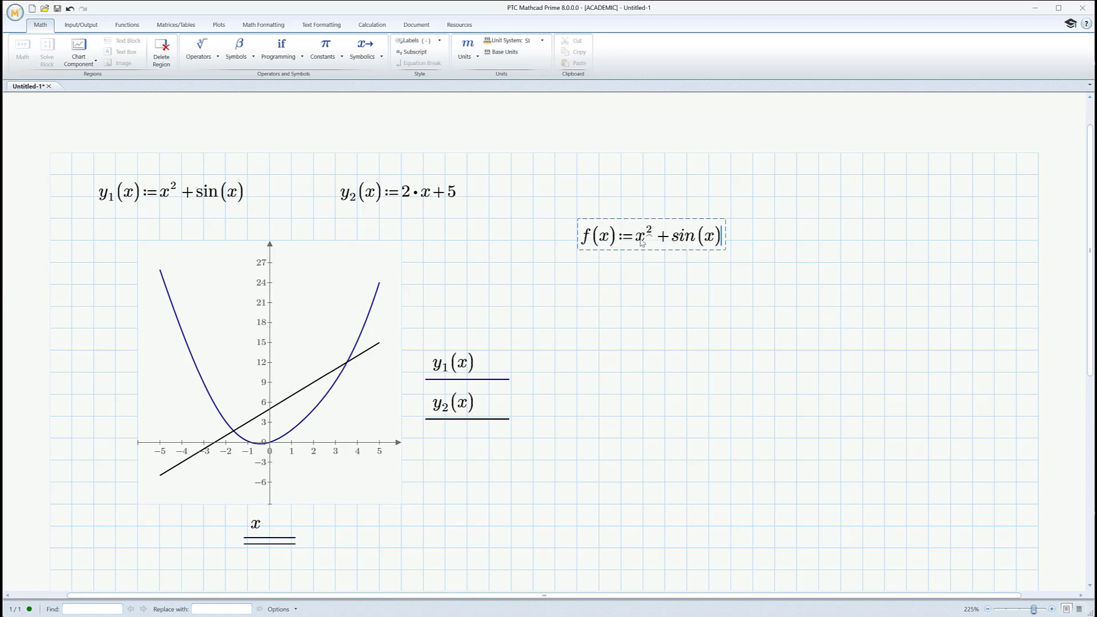
Append −(2·x + 5) to f(x), copying 2·x + 5 from y2's definition.
{"action": "type", "text": "-("}
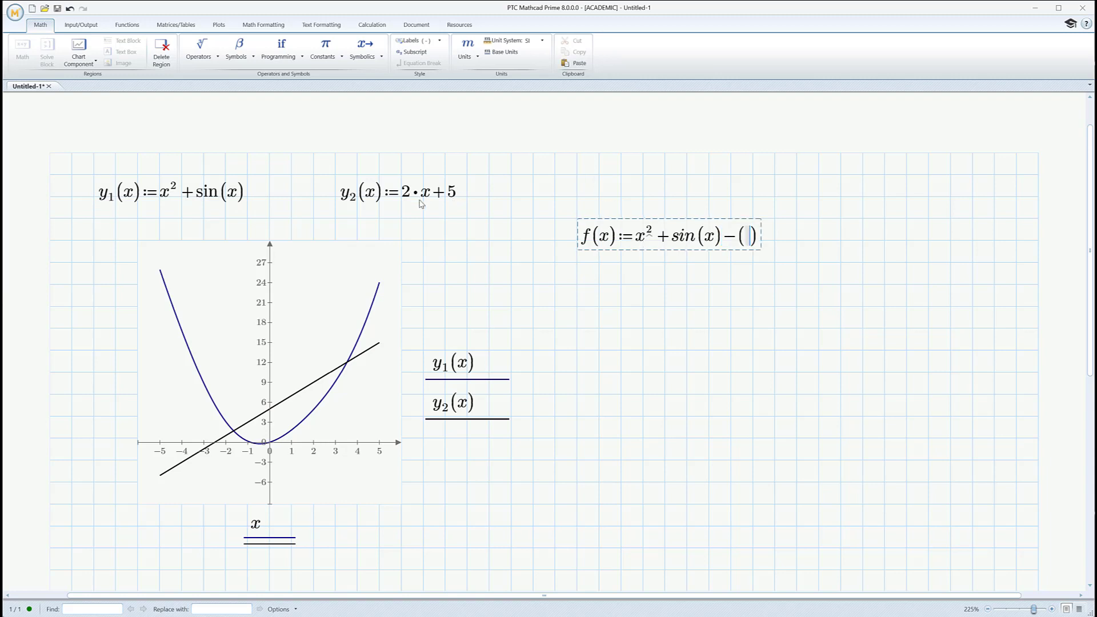
{"action": "left_click_drag", "start_coordinate": [401, 194], "coordinate": [453, 195]}
{"action": "key", "text": "ctrl+c"}
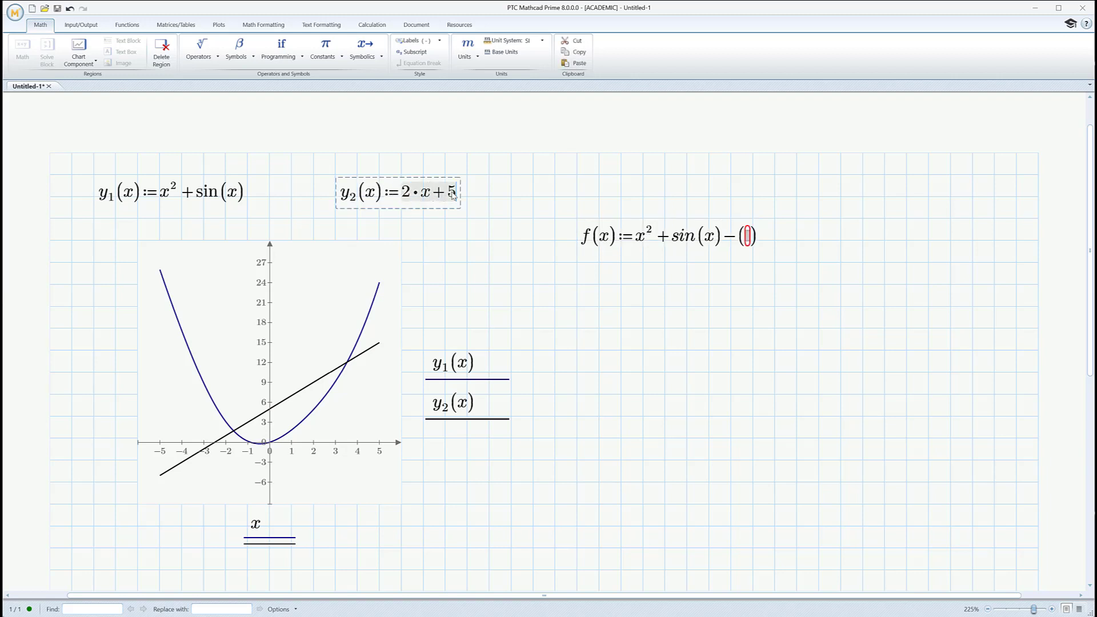
{"action": "left_click", "coordinate": [749, 240]}
{"action": "key", "text": "ctrl+v"}
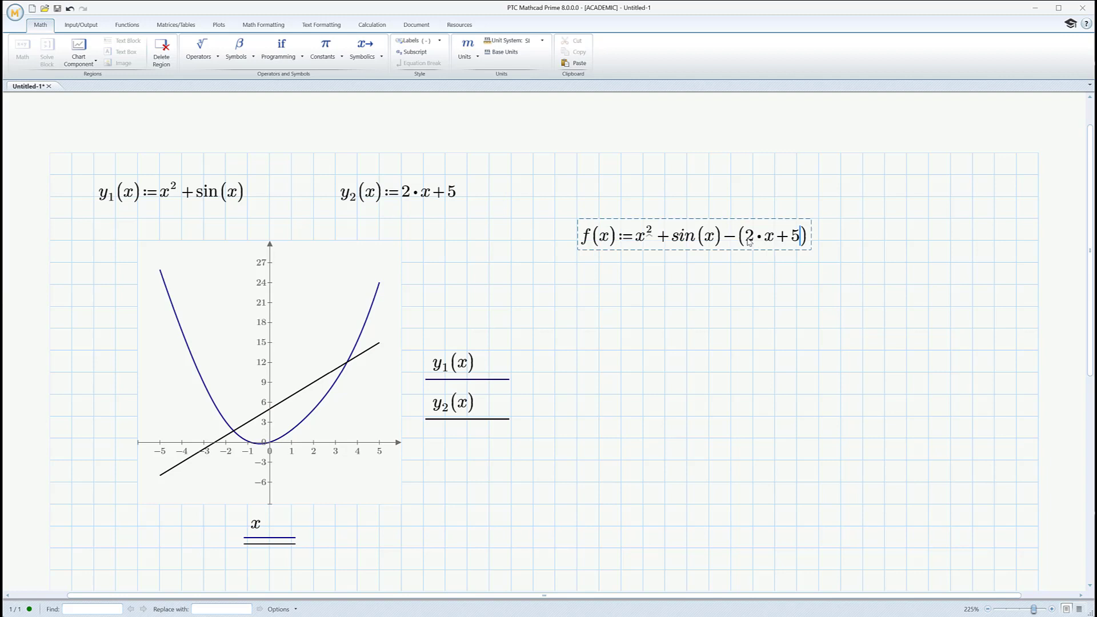
{"action": "left_click", "coordinate": [709, 287]}
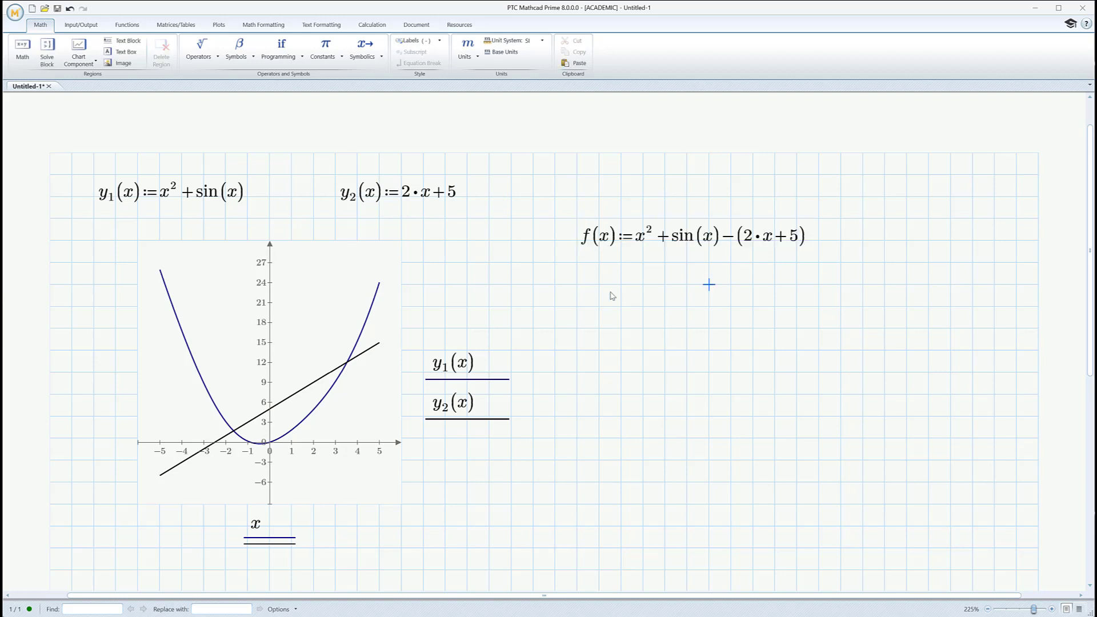
Add guess x := −1 and evaluate root(f(x), x) = −1.645 beside it.
{"action": "left_click", "coordinate": [579, 305]}
{"action": "type", "text": "x"}
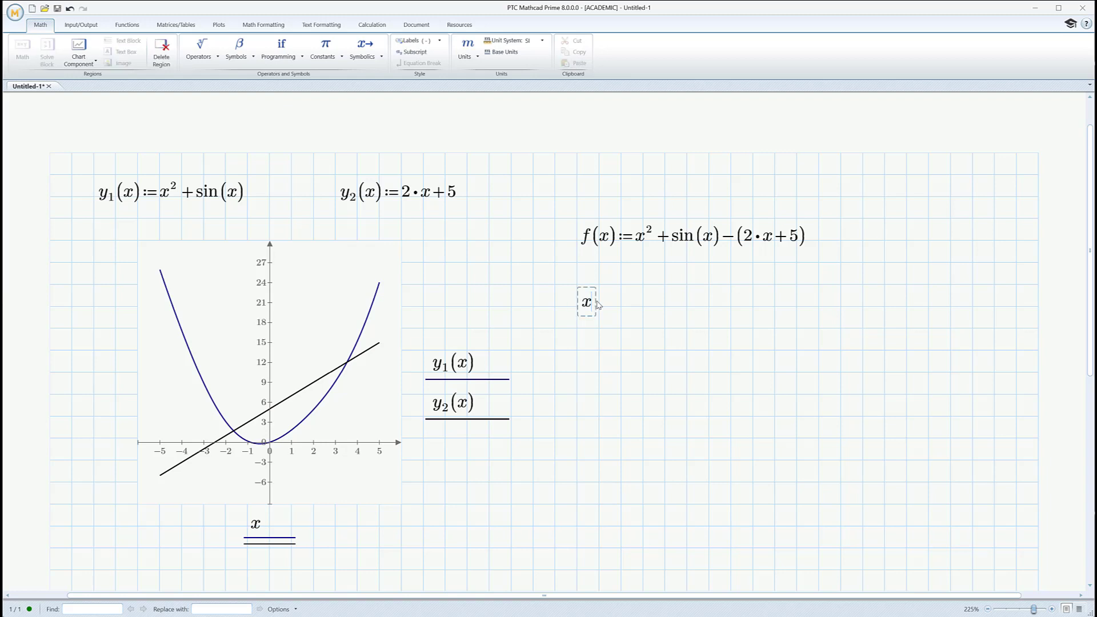
{"action": "type", "text": ":=1"}
{"action": "left_click", "coordinate": [665, 307]}
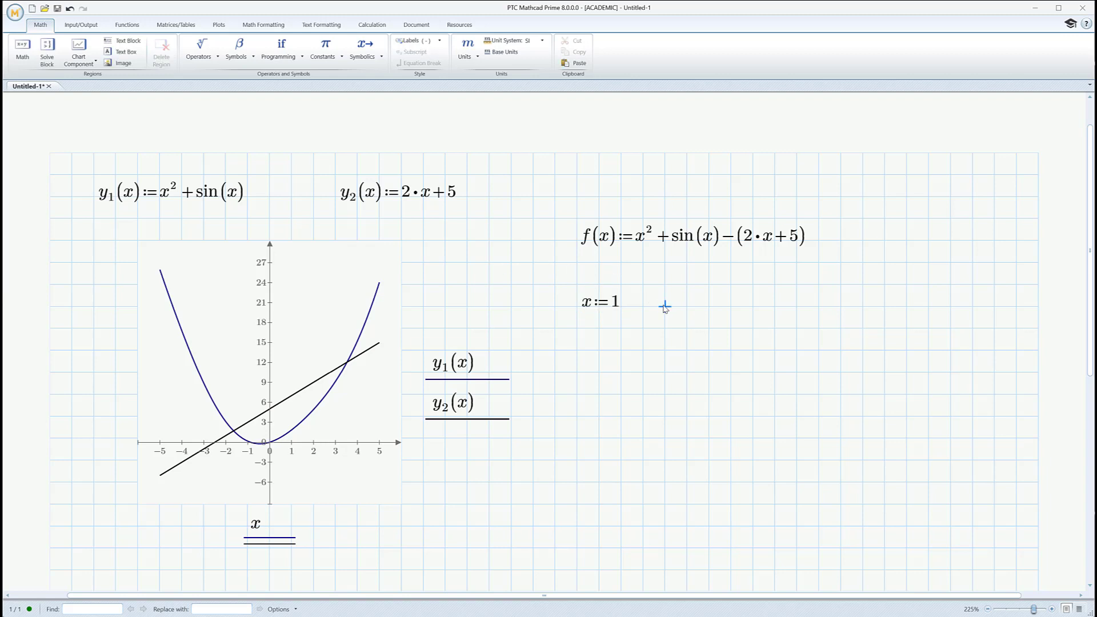
{"action": "type", "text": "root("}
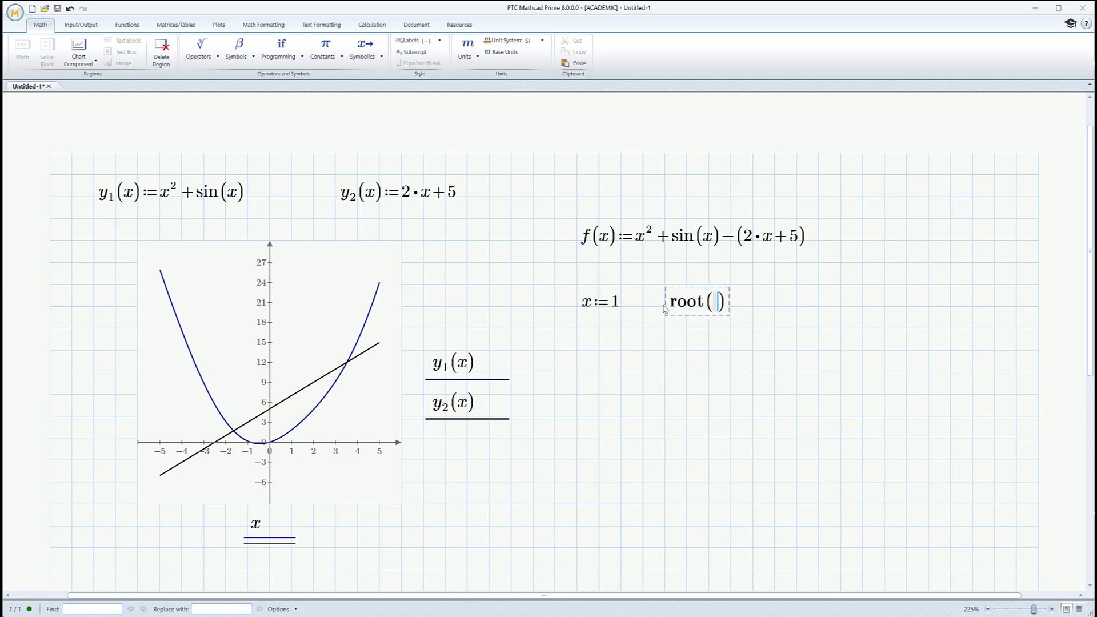
{"action": "type", "text": "f(x),"}
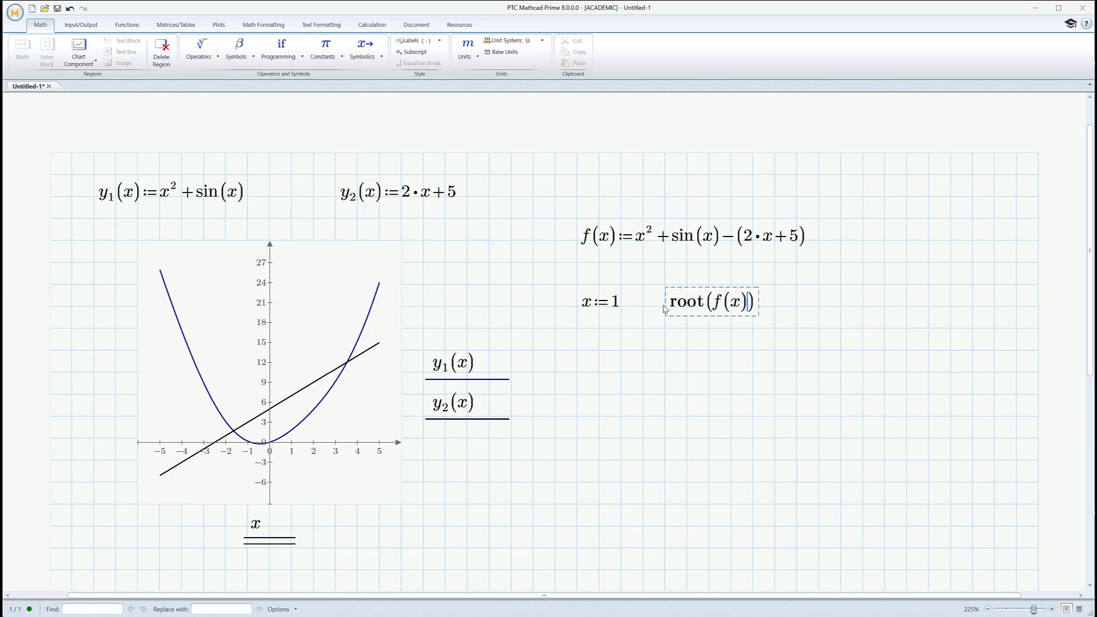
{"action": "type", "text": "x)=3.525"}
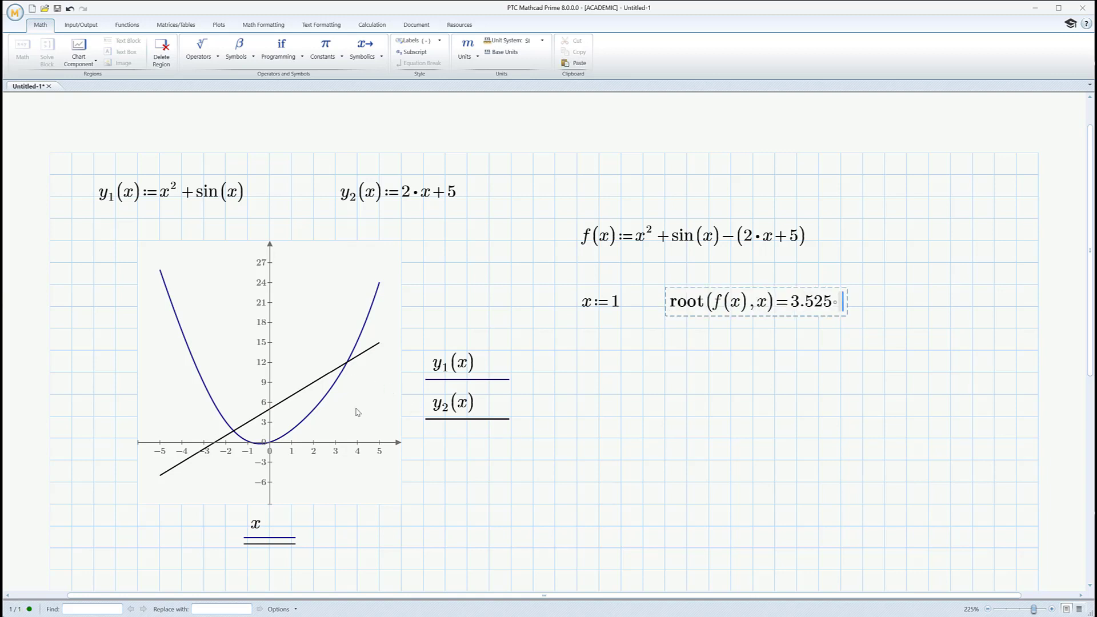
{"action": "left_click", "coordinate": [614, 307]}
{"action": "type", "text": "-"}
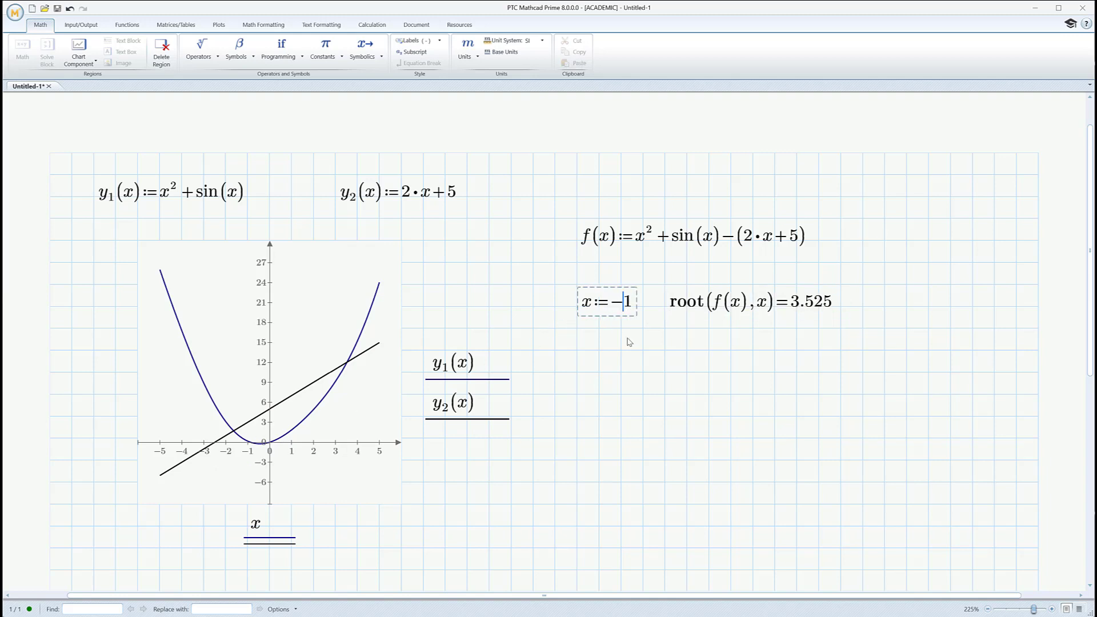
{"action": "left_click", "coordinate": [620, 350]}
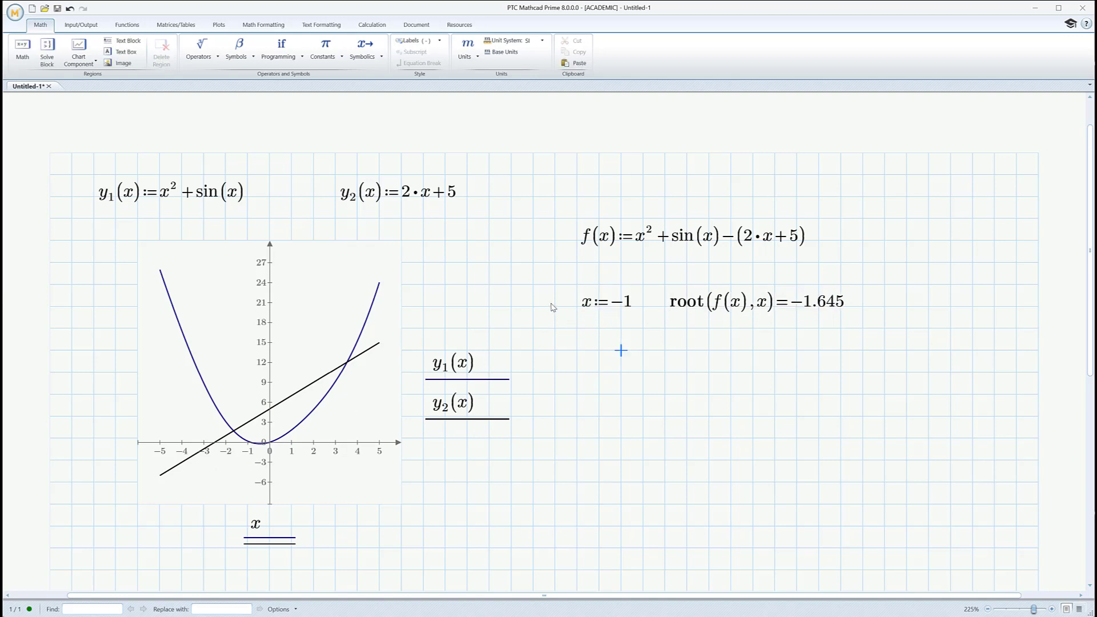
Duplicate the guess and root below, changing the guess to 1 to get 3.525.
{"action": "left_click_drag", "start_coordinate": [555, 307], "coordinate": [691, 307]}
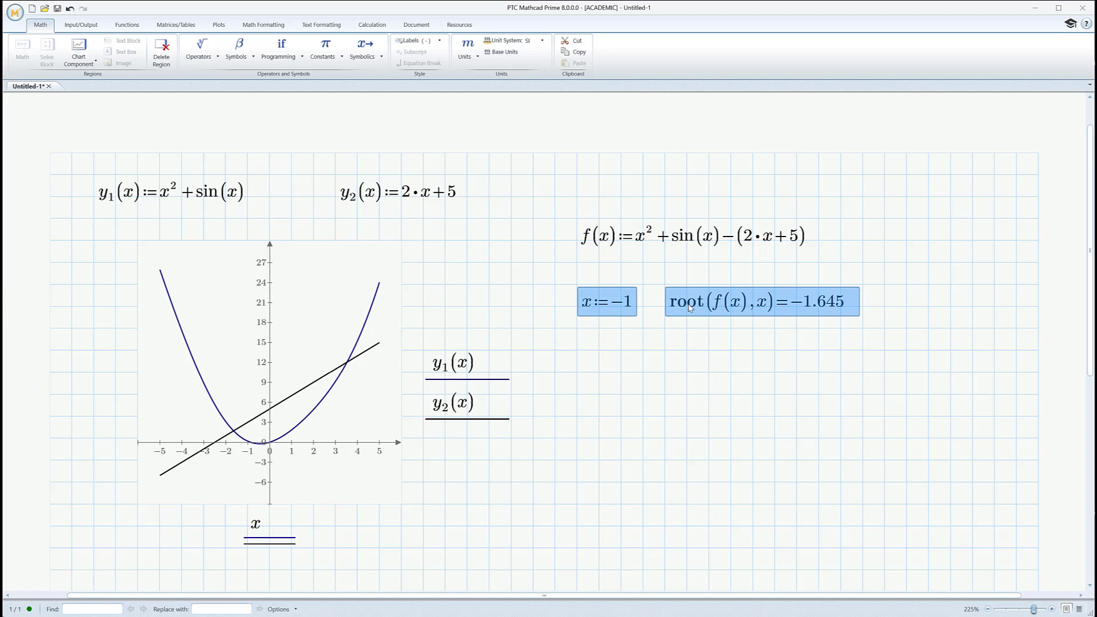
{"action": "left_click", "coordinate": [577, 350]}
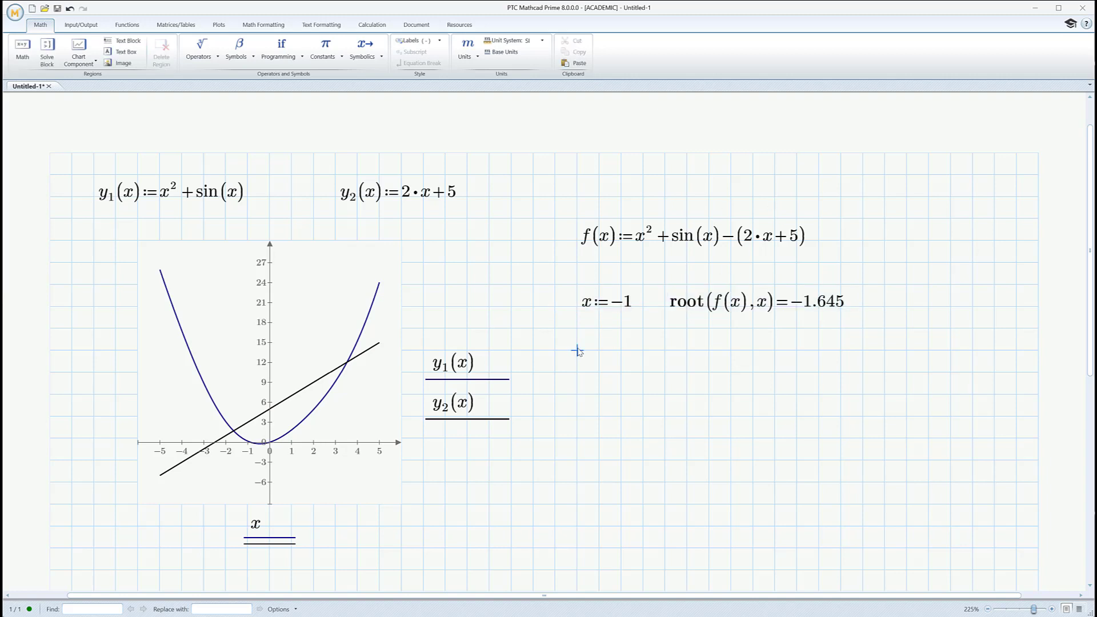
{"action": "key", "text": "ctrl+v"}
{"action": "left_click", "coordinate": [628, 384]}
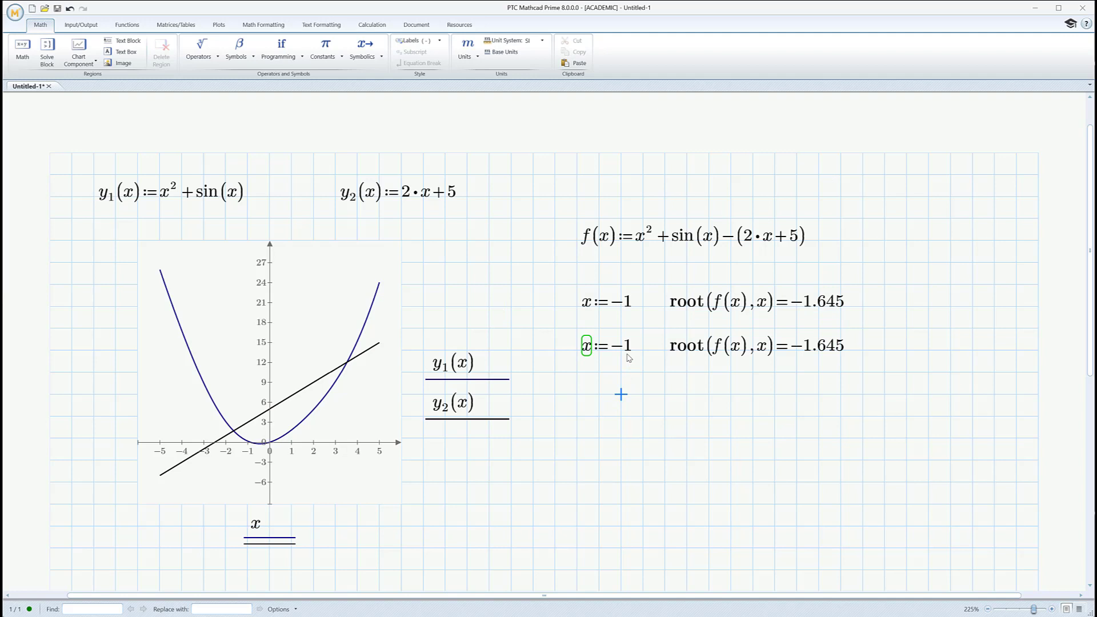
{"action": "left_click", "coordinate": [627, 355]}
{"action": "key", "text": "BackSpace"}
{"action": "left_click", "coordinate": [623, 427]}
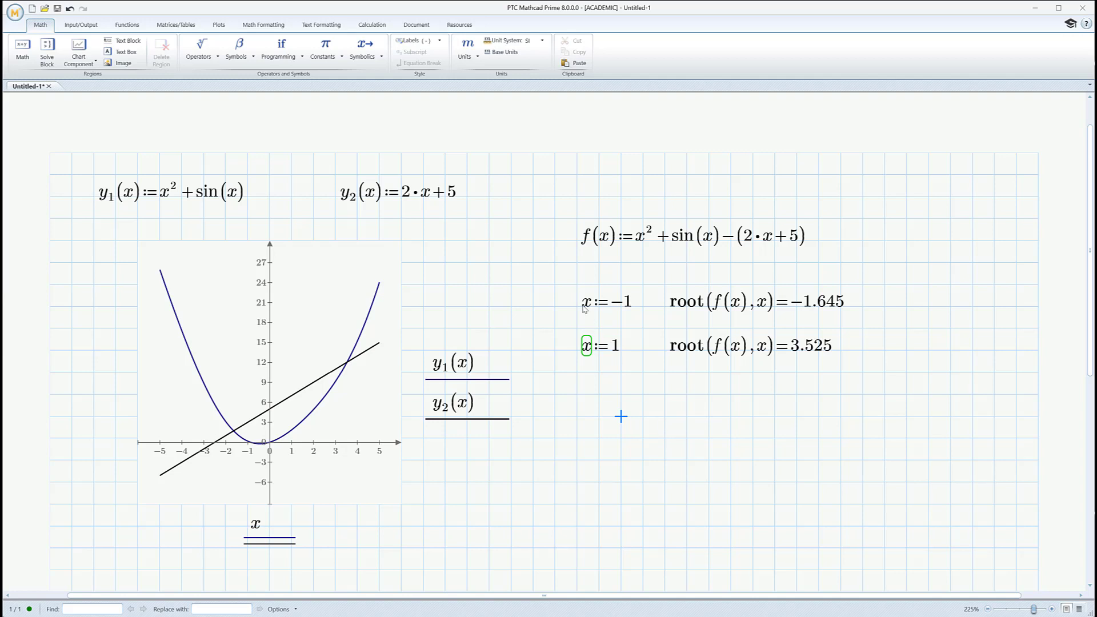
Delete f(x), both guesses and root results, then insert an empty Solve Block.
{"action": "left_click_drag", "start_coordinate": [553, 196], "coordinate": [820, 395]}
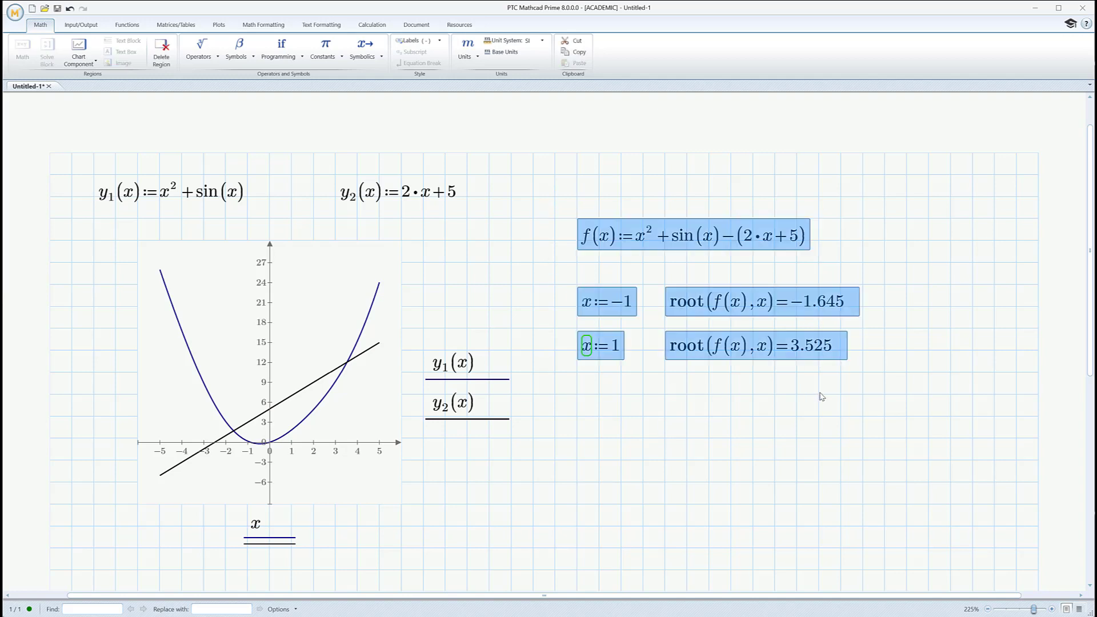
{"action": "key", "text": "Delete"}
{"action": "scroll", "coordinate": [660, 335], "scroll_direction": "down", "scroll_amount": 1}
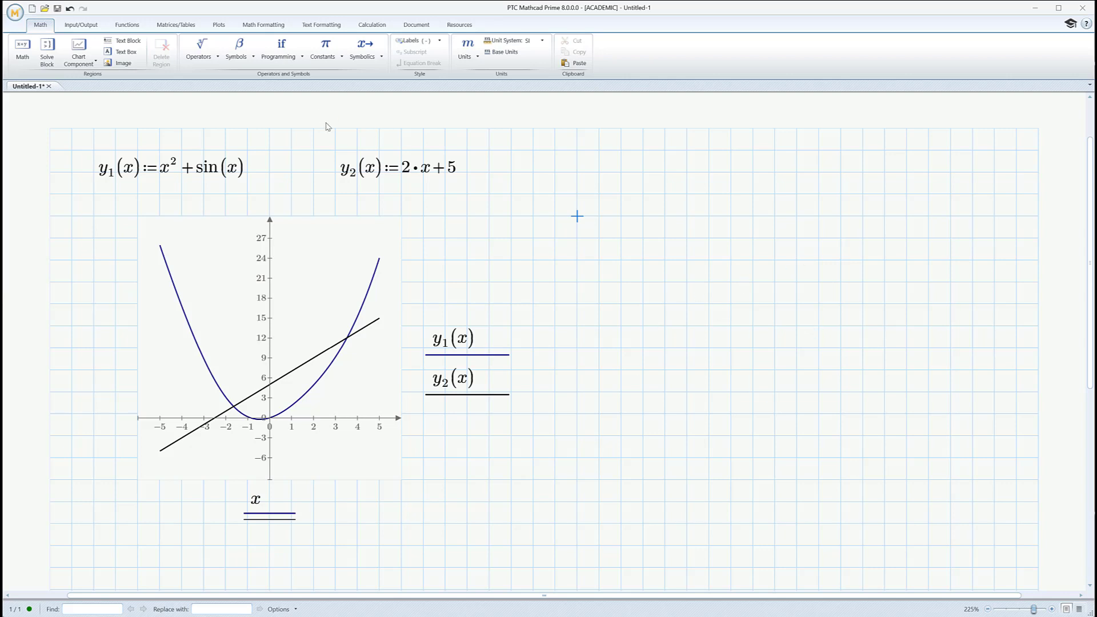
{"action": "left_click", "coordinate": [47, 46]}
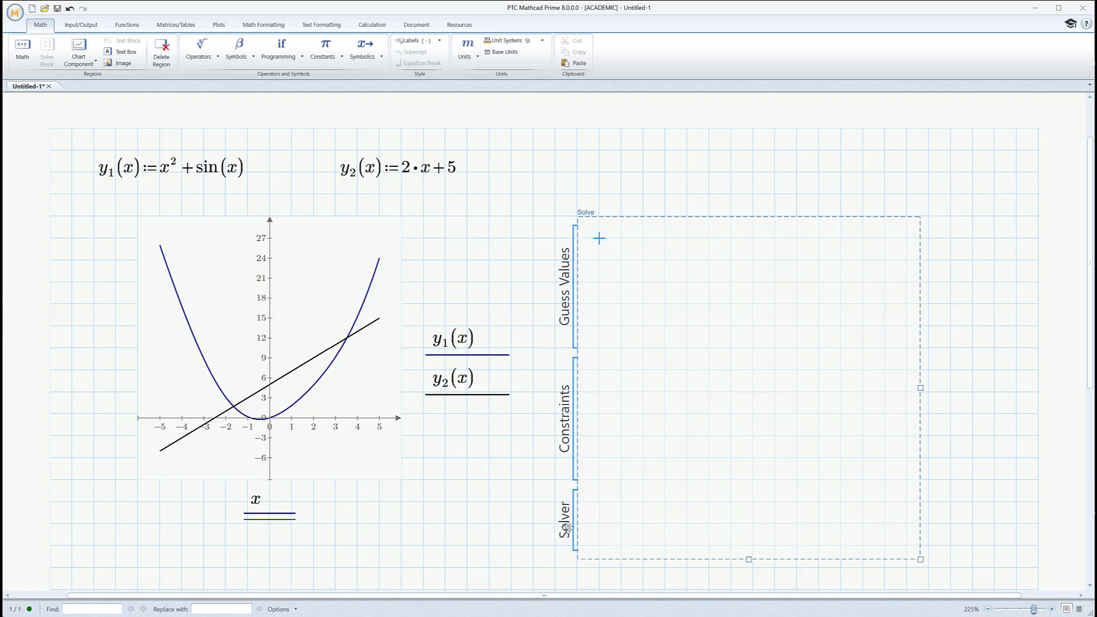
Enter x := 1 and y := 1 in the Solve Block's Guess Values area.
{"action": "left_click", "coordinate": [621, 260]}
{"action": "type", "text": "x:="}
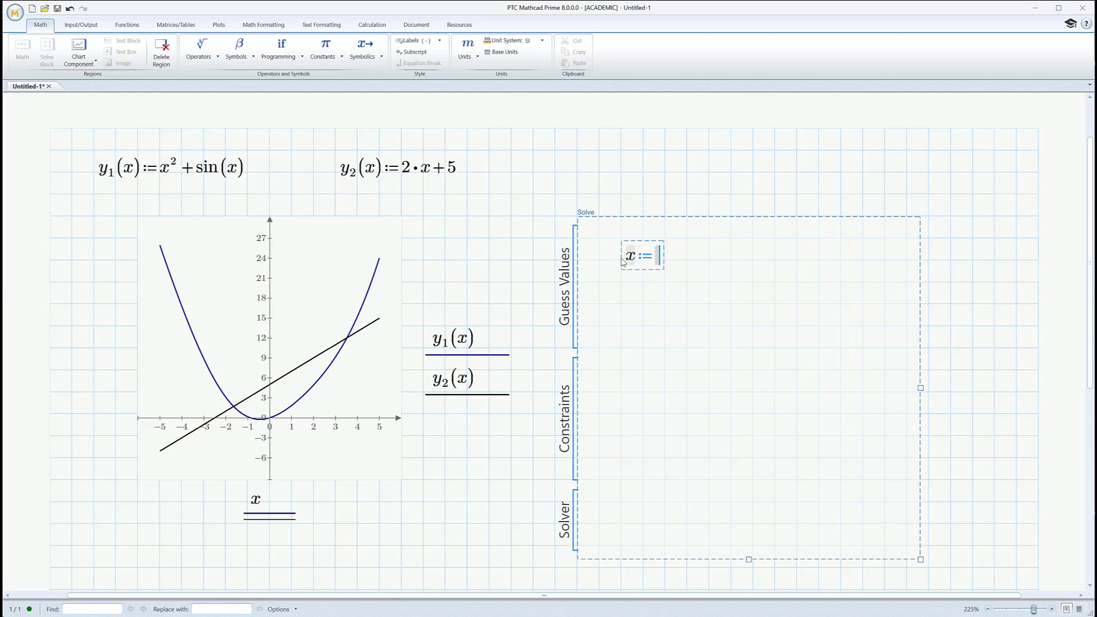
{"action": "type", "text": "1"}
{"action": "left_click", "coordinate": [731, 260]}
{"action": "type", "text": "y:1"}
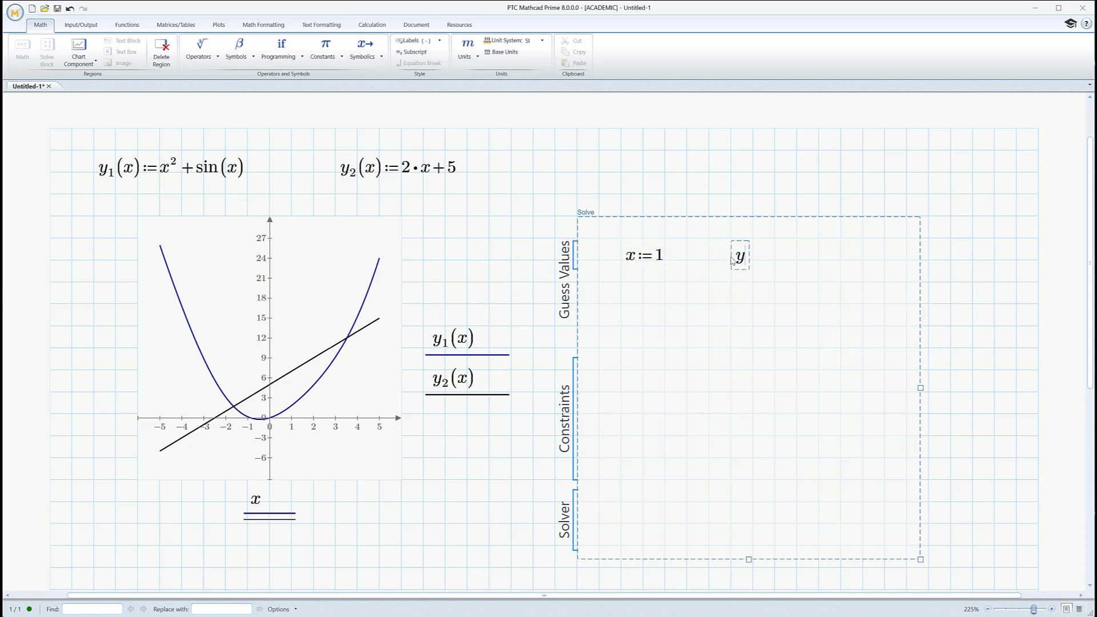
{"action": "left_click", "coordinate": [508, 267]}
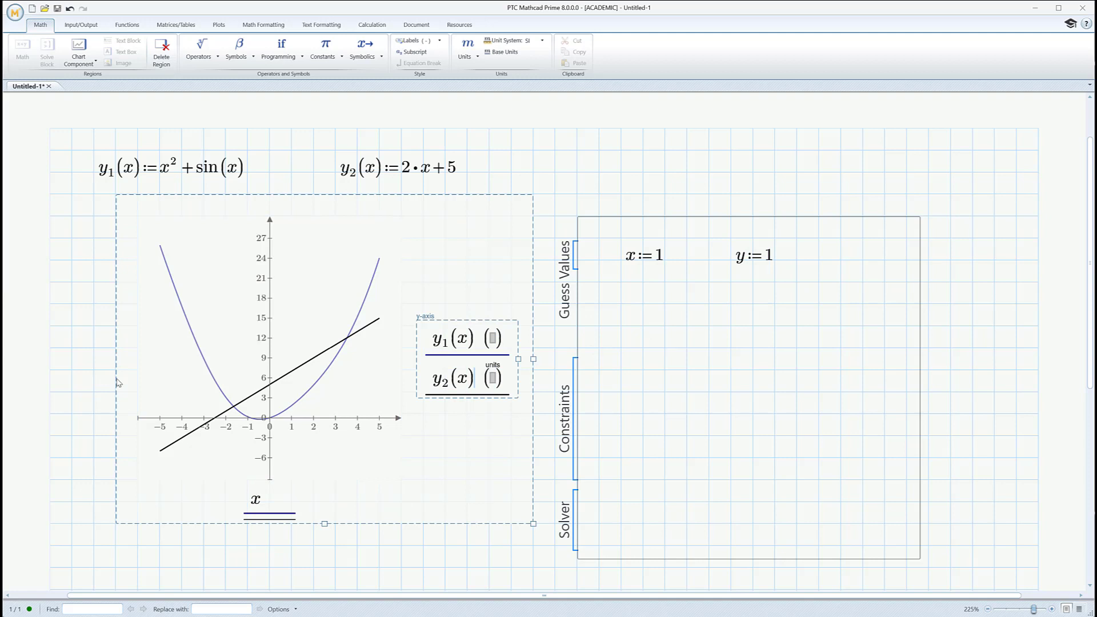
{"action": "left_click", "coordinate": [555, 172]}
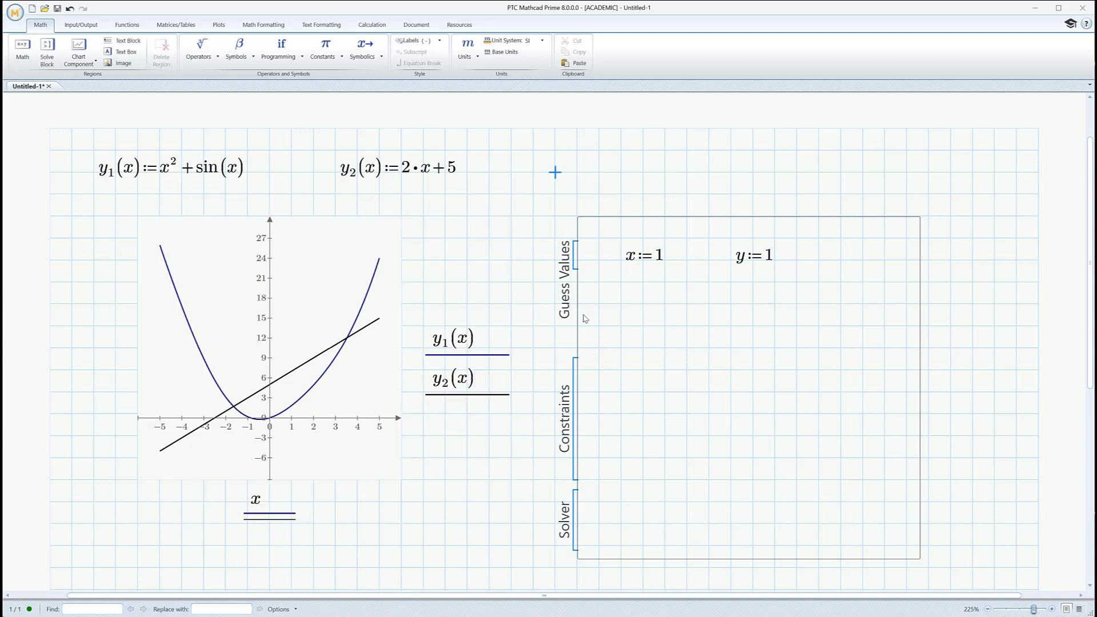
{"action": "left_click", "coordinate": [605, 288]}
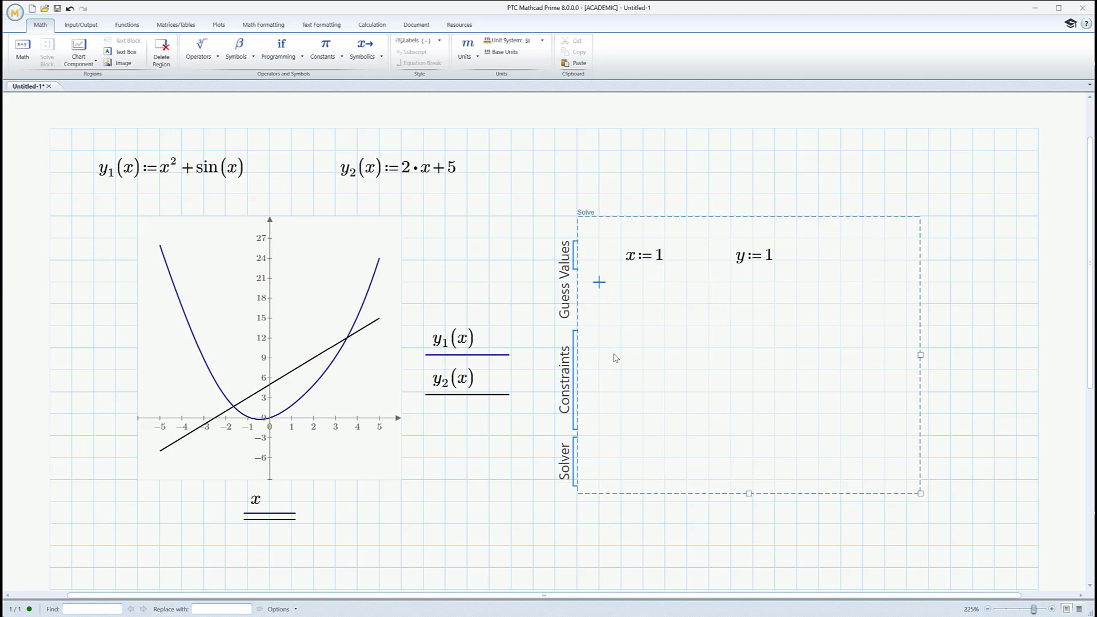
Copy x² + sin(x) from the y1 definition into the Constraints area.
{"action": "left_click_drag", "start_coordinate": [163, 170], "coordinate": [235, 173]}
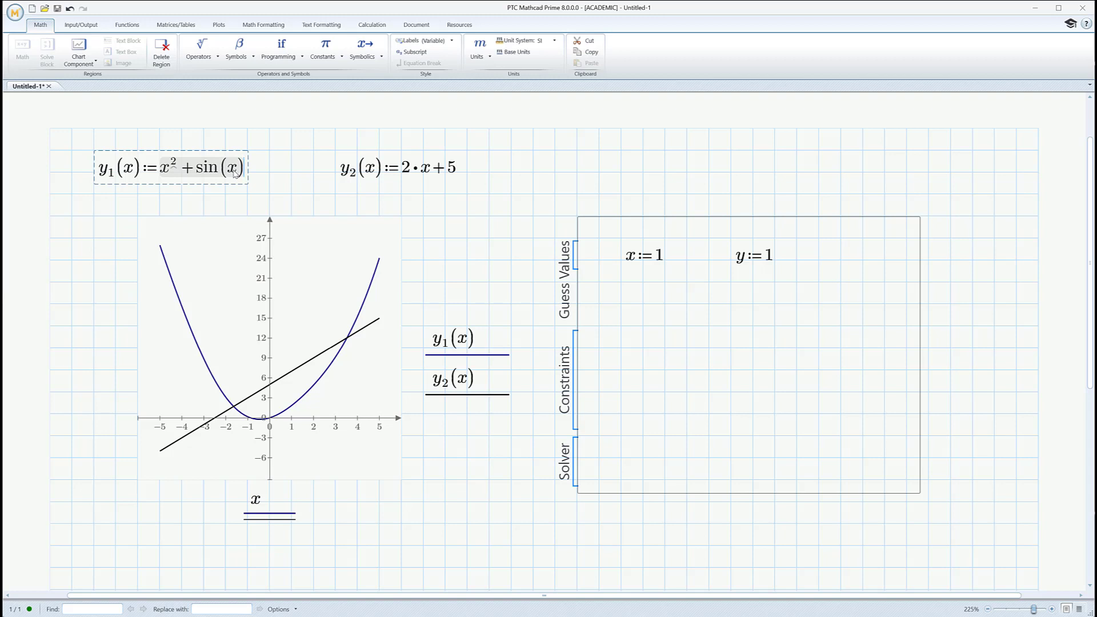
{"action": "key", "text": "ctrl+c"}
{"action": "left_click", "coordinate": [621, 349]}
{"action": "key", "text": "ctrl+v"}
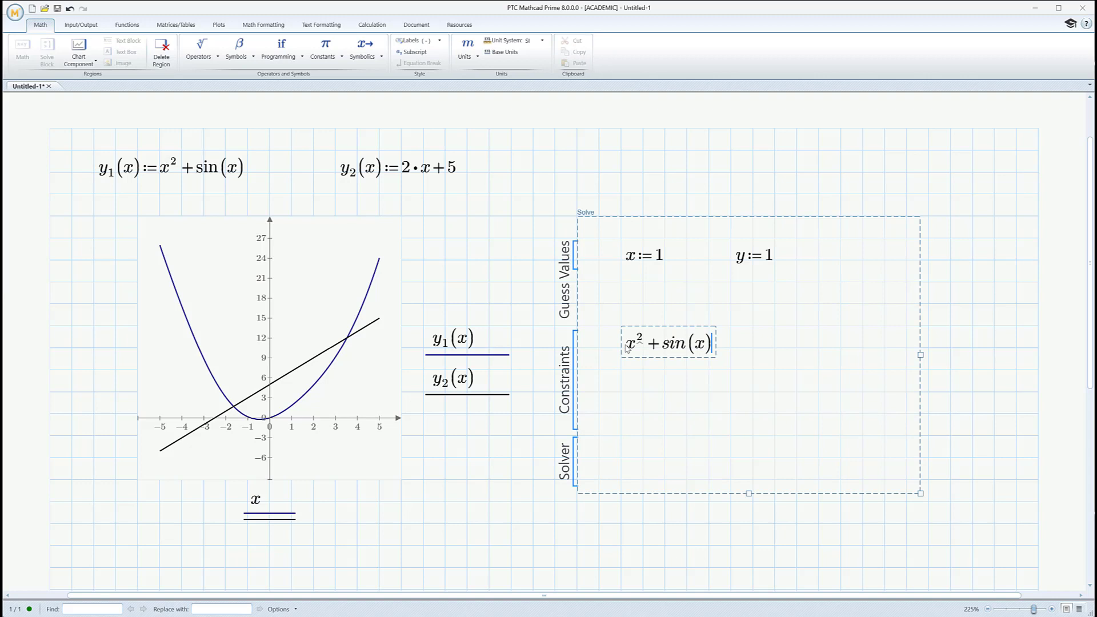
{"action": "key", "text": "Escape"}
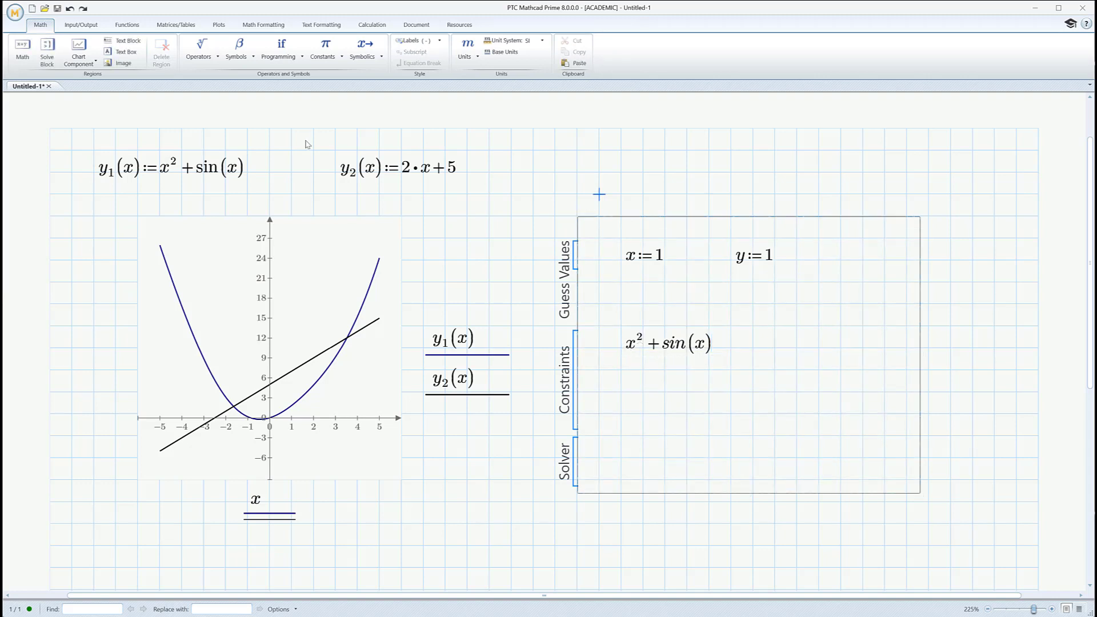
Put a boolean equals and y before it, making the constraint y = x² + sin(x).
{"action": "left_click", "coordinate": [629, 350]}
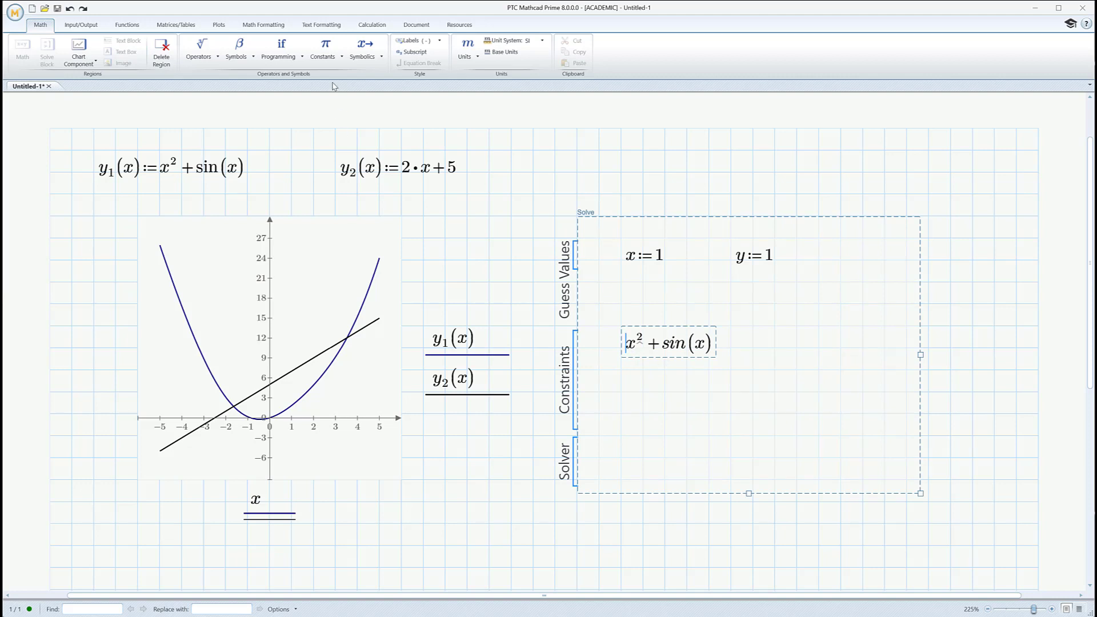
{"action": "left_click", "coordinate": [212, 56]}
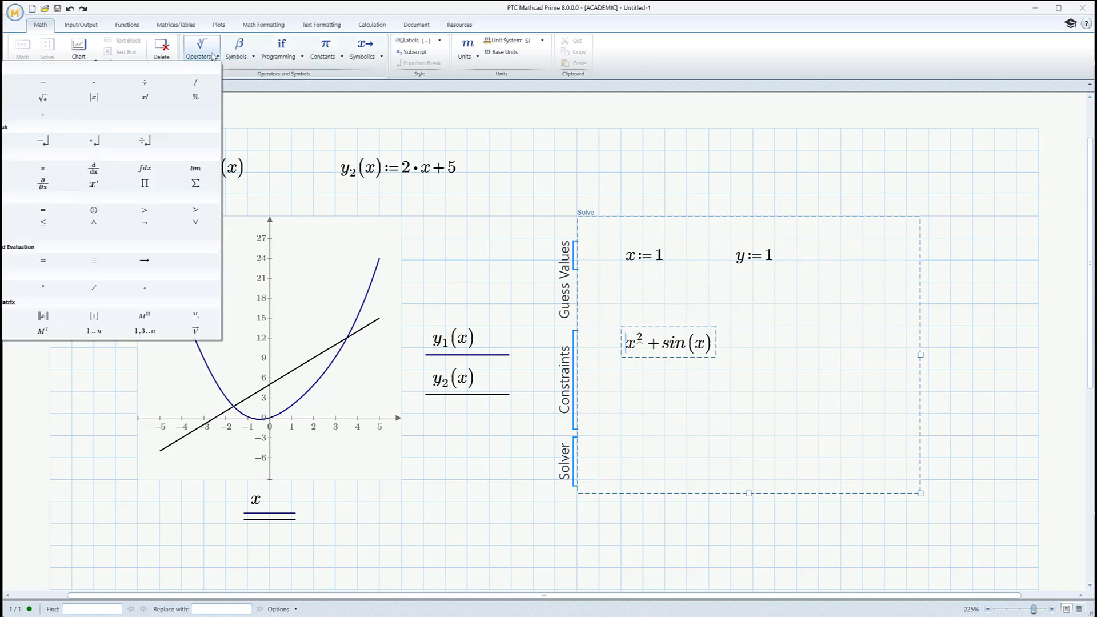
{"action": "left_click", "coordinate": [42, 211]}
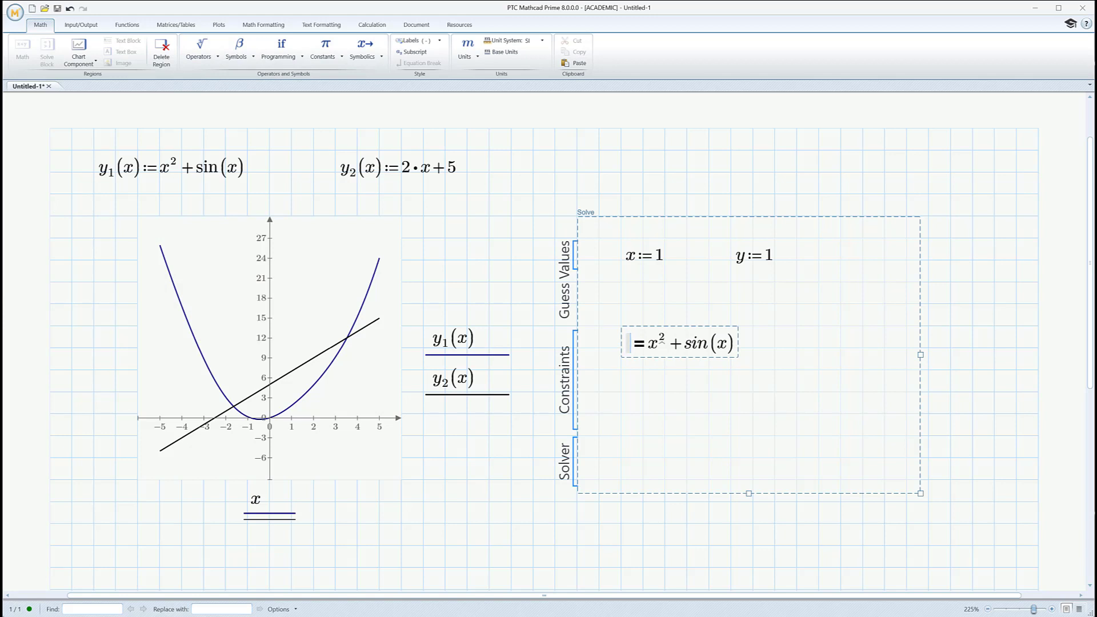
{"action": "type", "text": "y"}
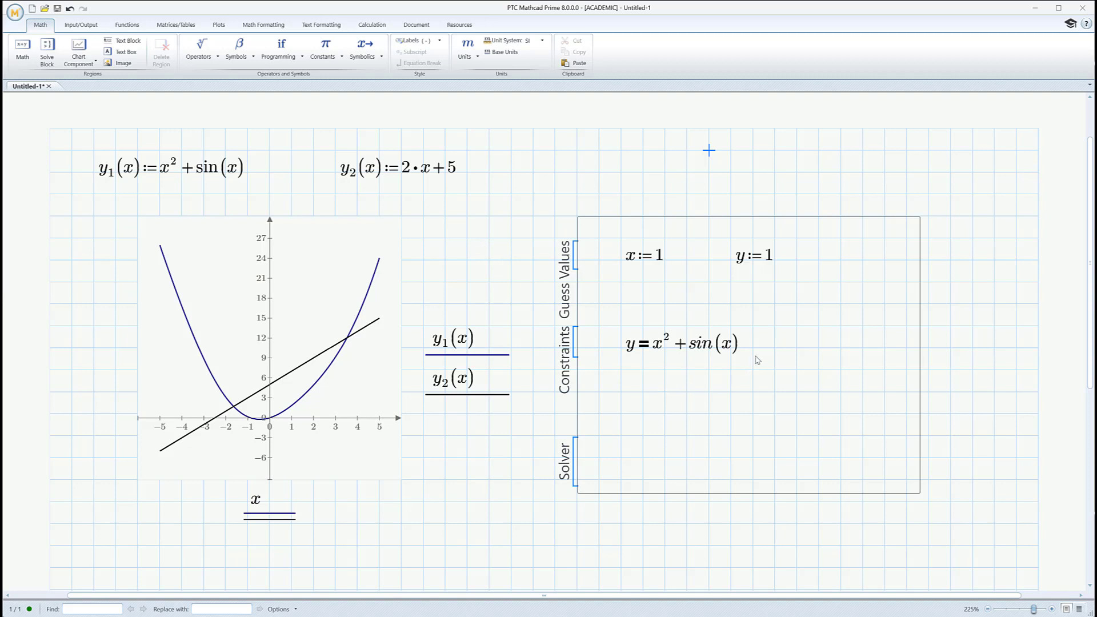
Create the constraint y = 2·x + 5, copying 2·x + 5 from y2's definition.
{"action": "left_click", "coordinate": [628, 373]}
{"action": "left_click", "coordinate": [638, 389]}
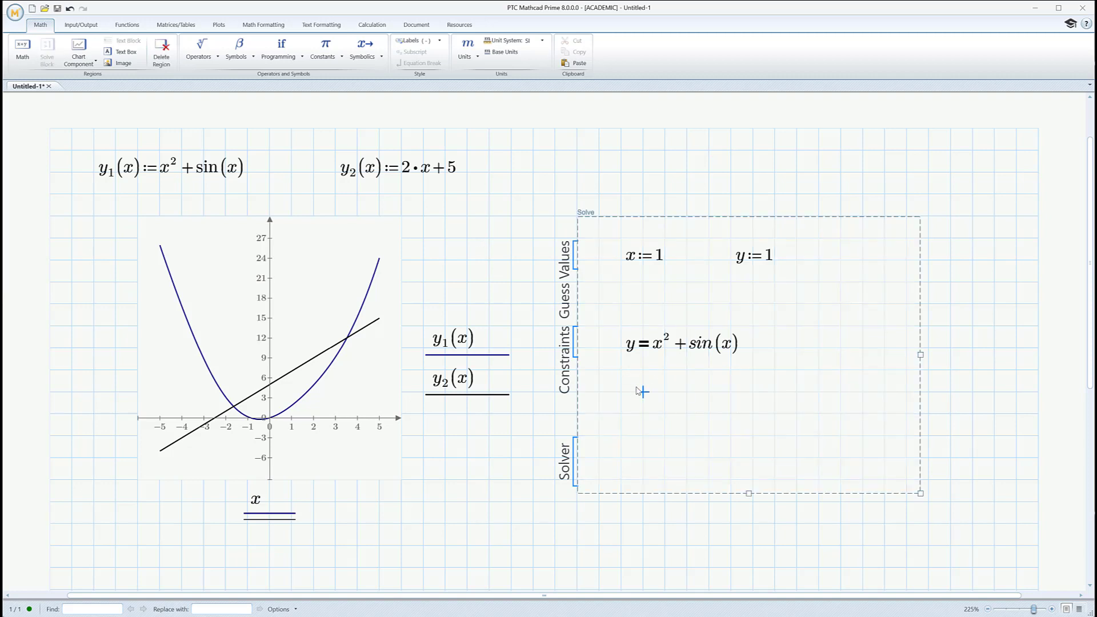
{"action": "type", "text": "y="}
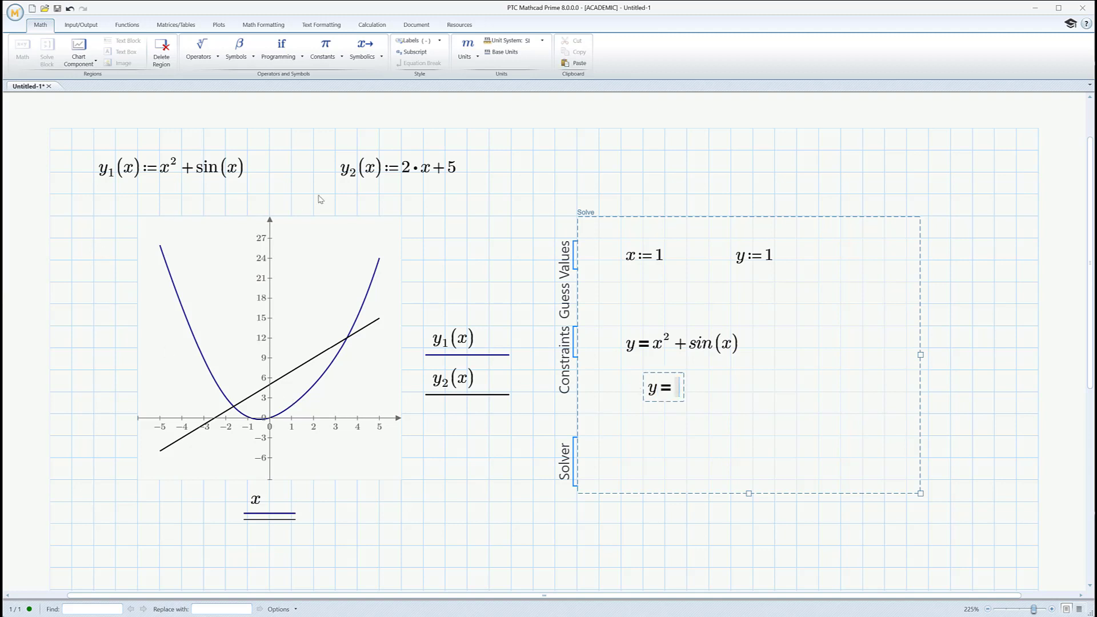
{"action": "left_click", "coordinate": [438, 169]}
{"action": "left_click_drag", "start_coordinate": [439, 169], "coordinate": [452, 170]}
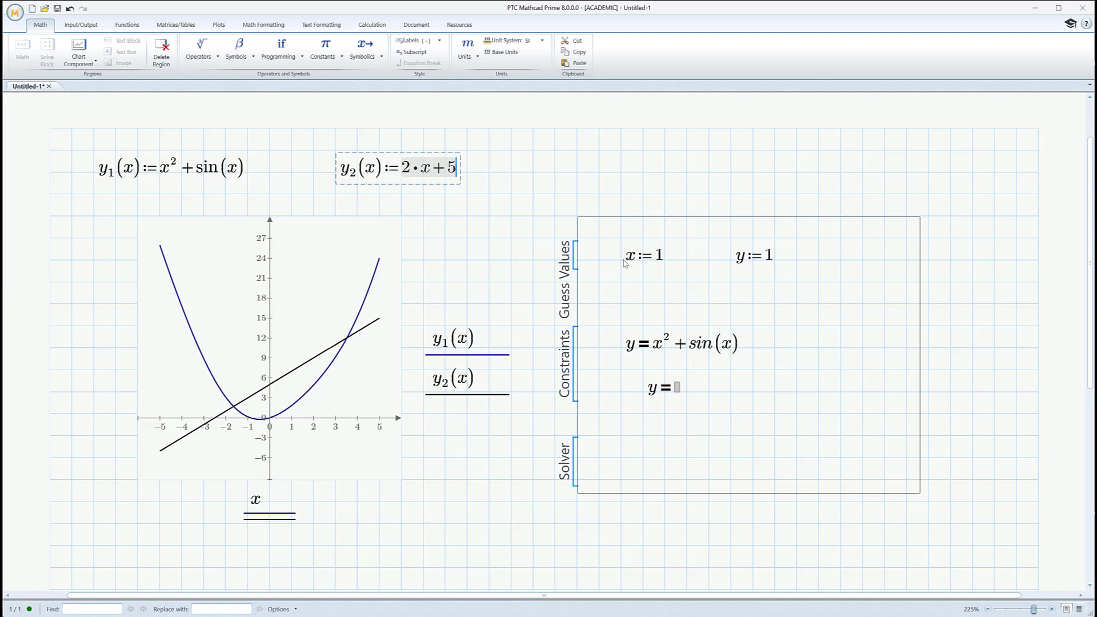
{"action": "left_click", "coordinate": [678, 389]}
{"action": "key", "text": "ctrl+v"}
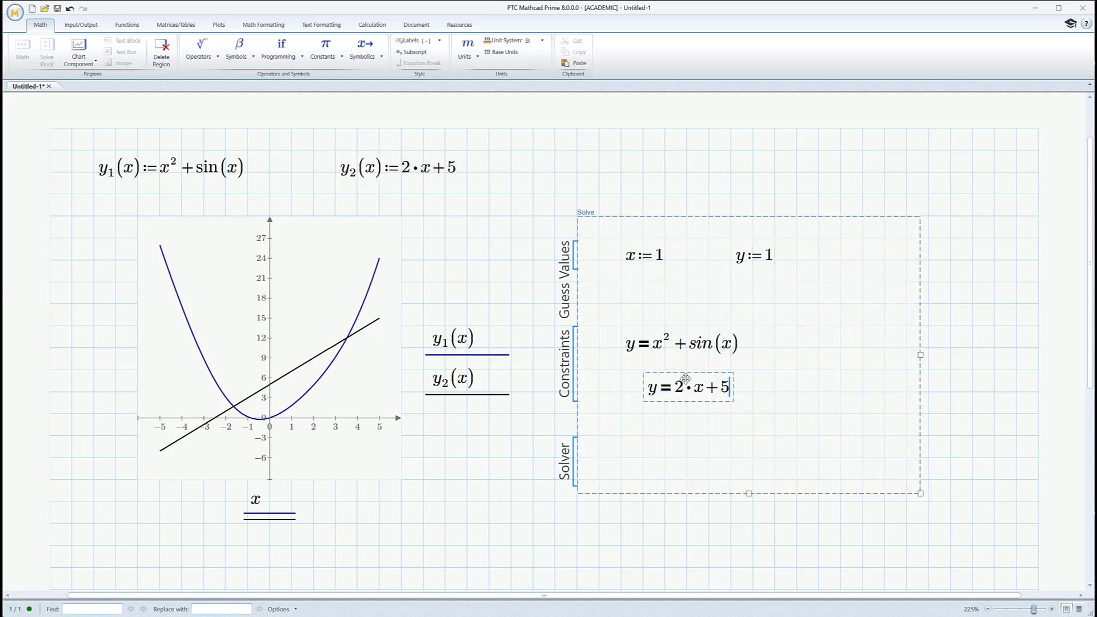
{"action": "left_click", "coordinate": [673, 166]}
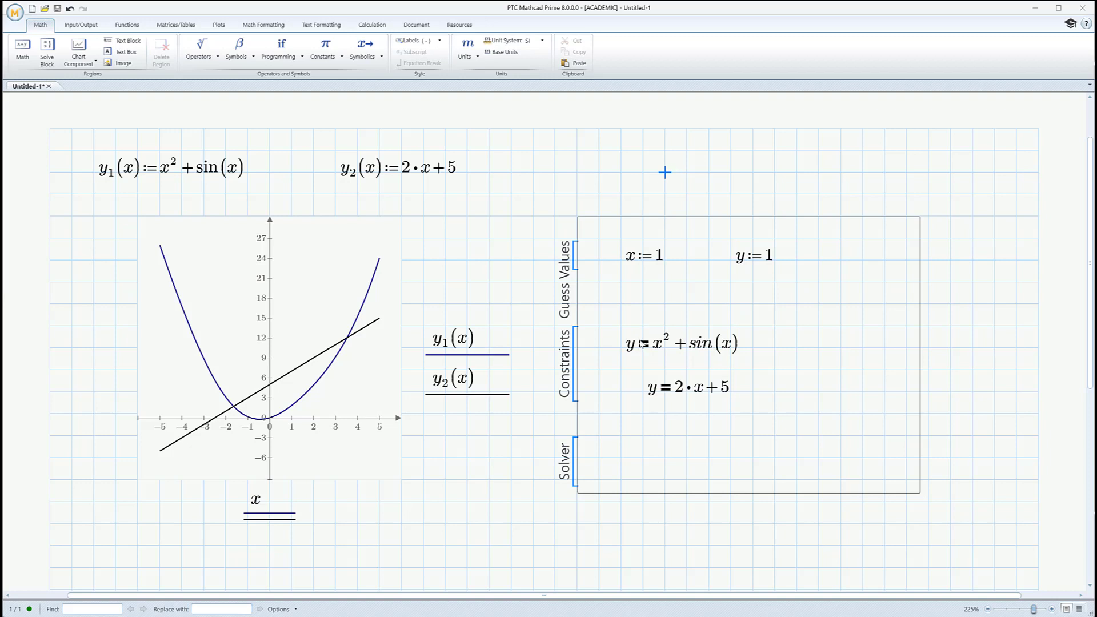
Move the y = 2·x + 5 constraint beside the first constraint.
{"action": "left_click_drag", "start_coordinate": [623, 387], "coordinate": [819, 327]}
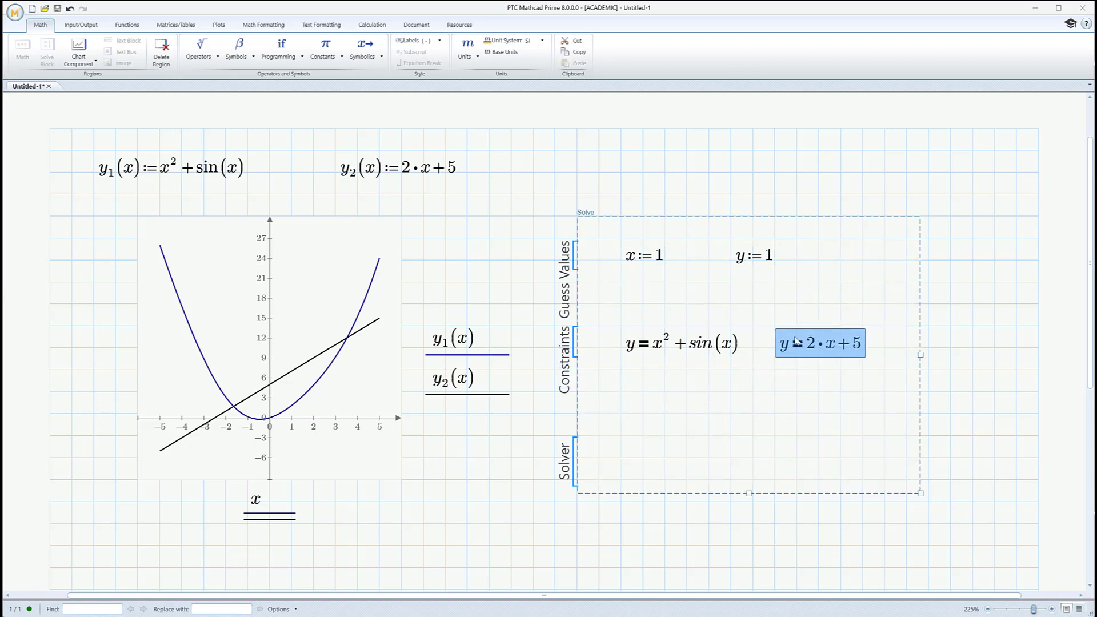
{"action": "left_click", "coordinate": [686, 171]}
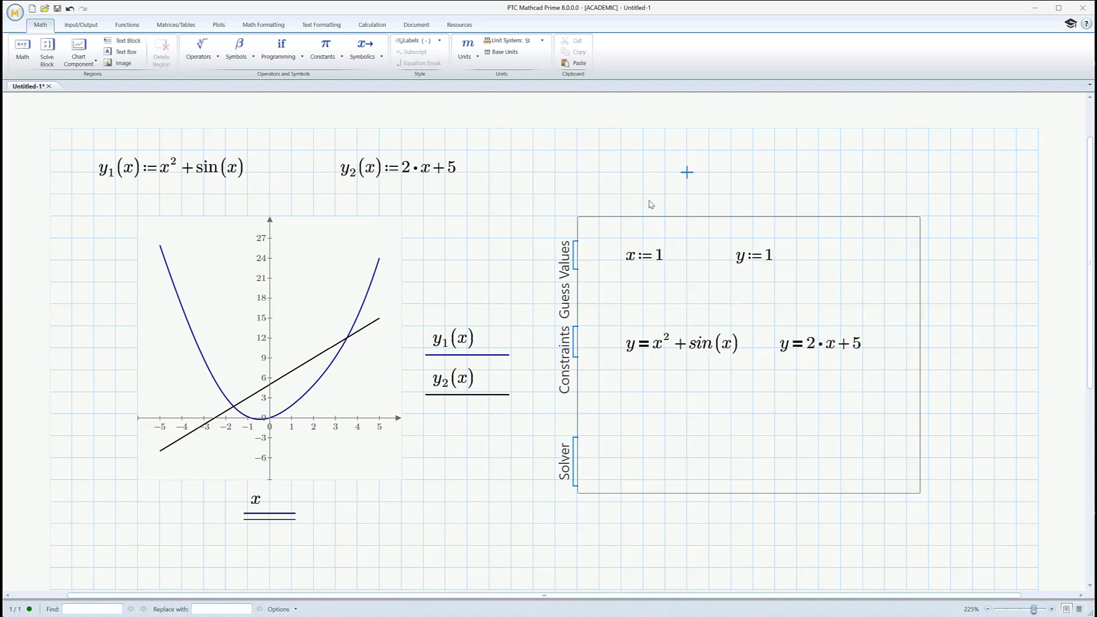
{"action": "left_click", "coordinate": [619, 393]}
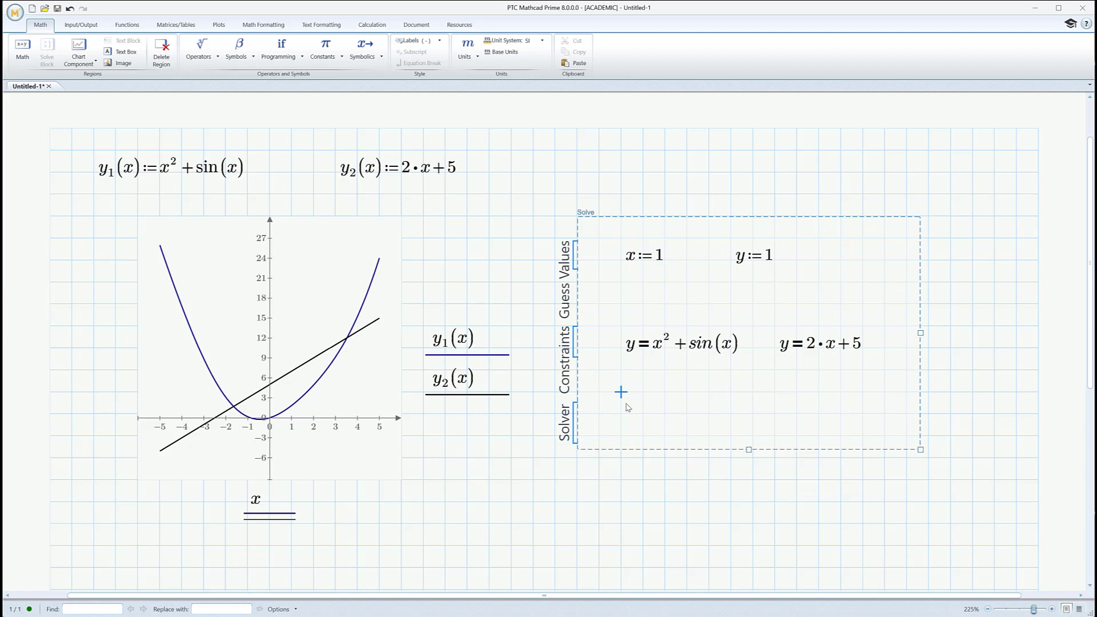
Enter find(x,y)= in the Solver area of the Solve Block.
{"action": "left_click", "coordinate": [642, 436]}
{"action": "type", "text": "find(x,"}
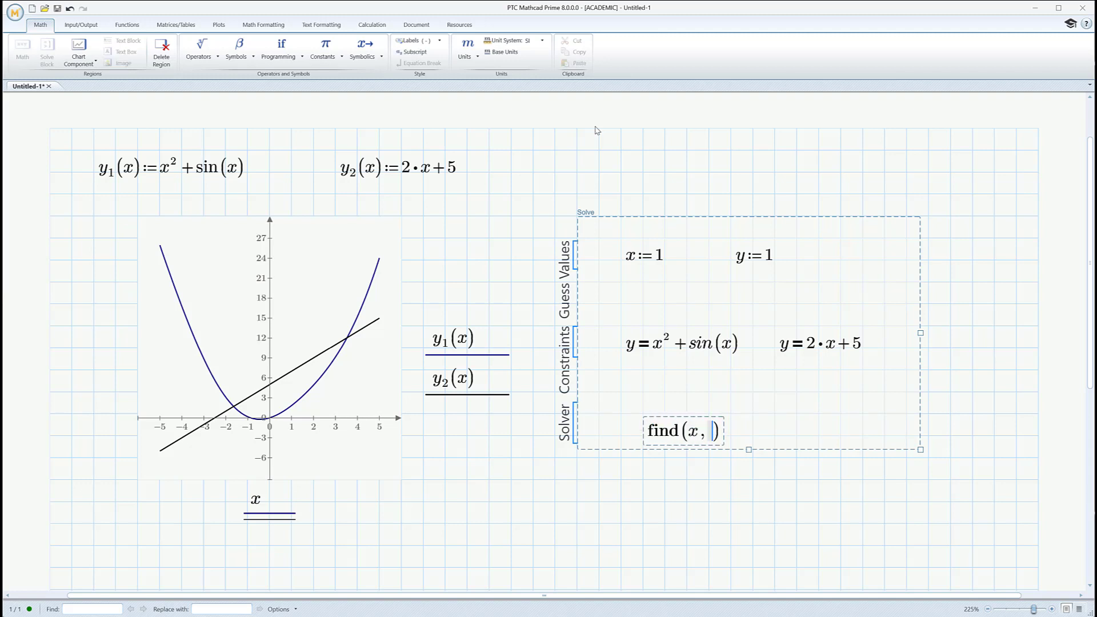
{"action": "type", "text": "y)=[3.525 12.049"}
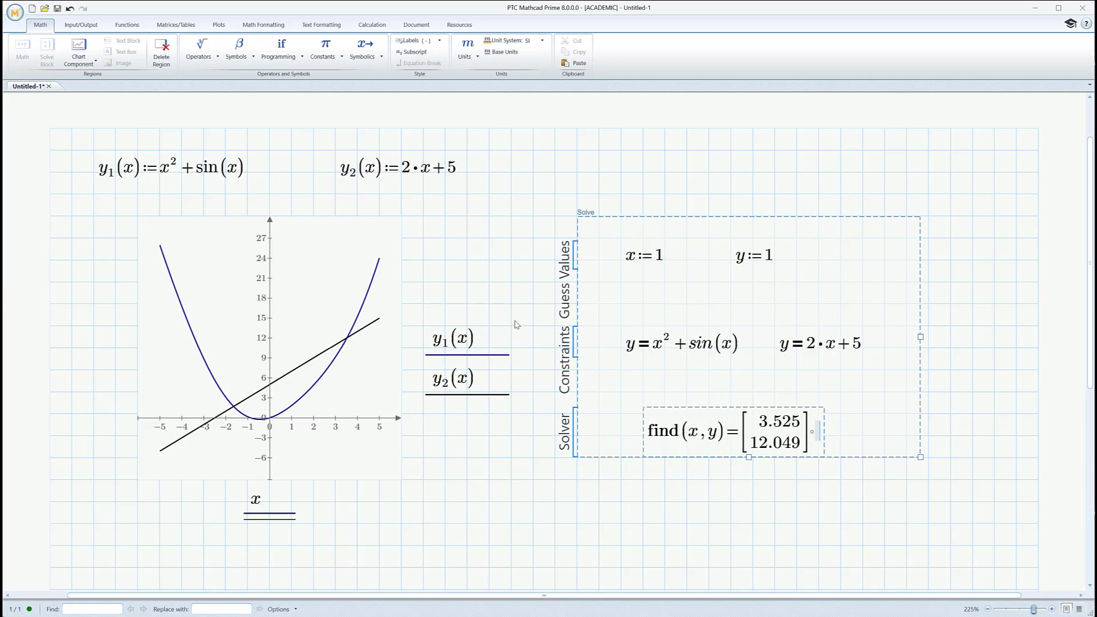
Change the solve block's x guess from 1 to -1 so find(x, y) returns -1.645, 1.71.
{"action": "left_click", "coordinate": [654, 261]}
{"action": "type", "text": "-"}
{"action": "left_click", "coordinate": [625, 171]}
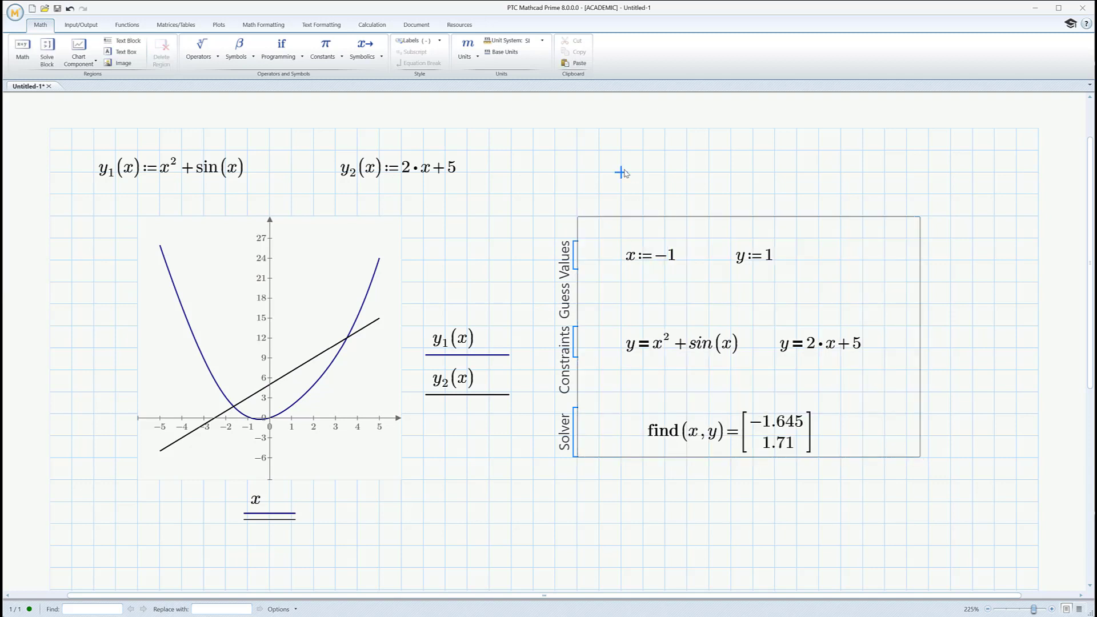